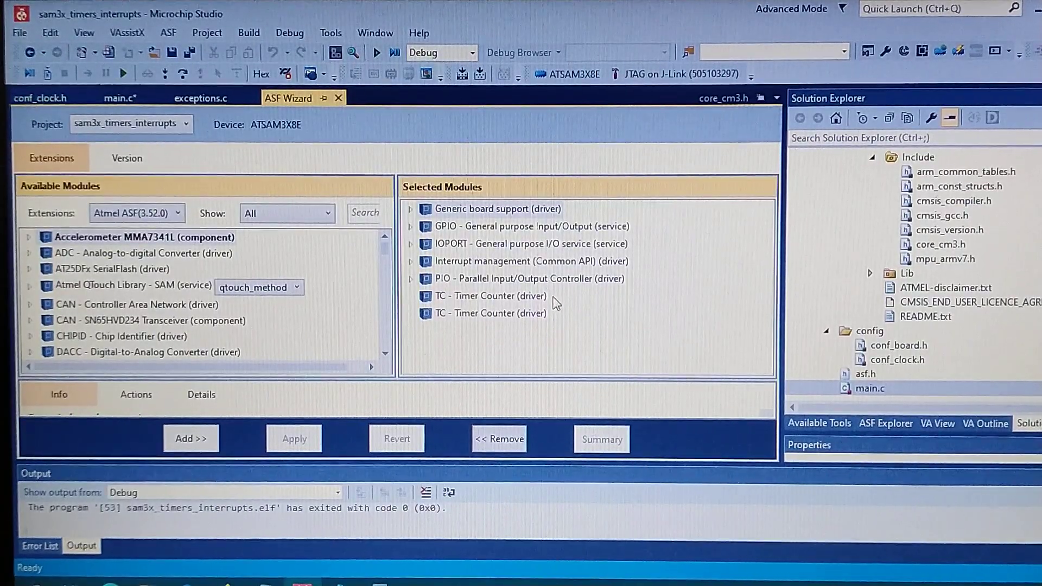
# - Inspect the Timer Counter and Interrupt management driver modules in the ASF Wizard
pyautogui.click(456, 297)
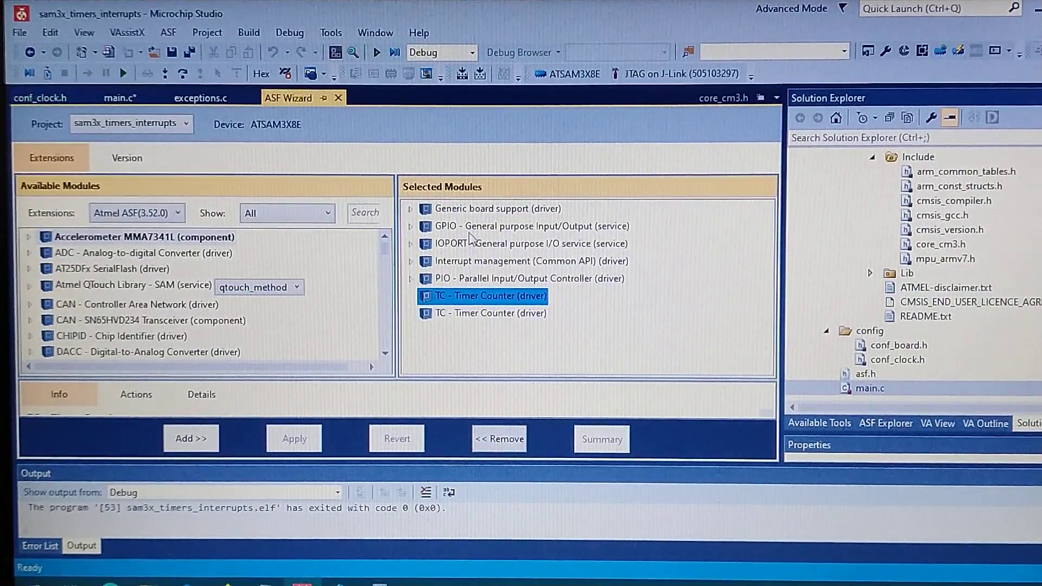
pyautogui.click(469, 262)
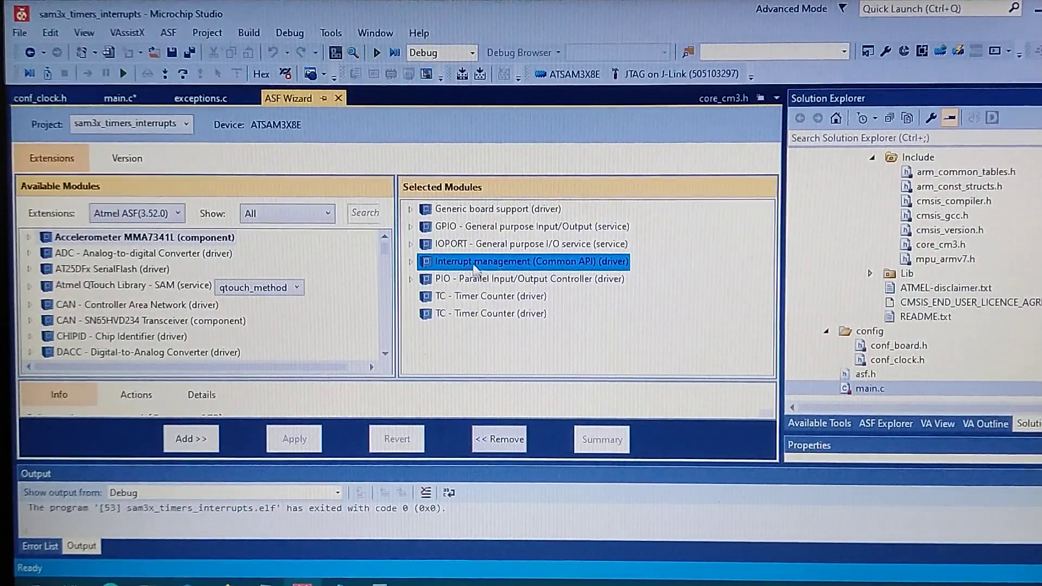
# - Review main.c's LED pin output line, TIMER0 define and Timer_0_configure body
pyautogui.click(121, 97)
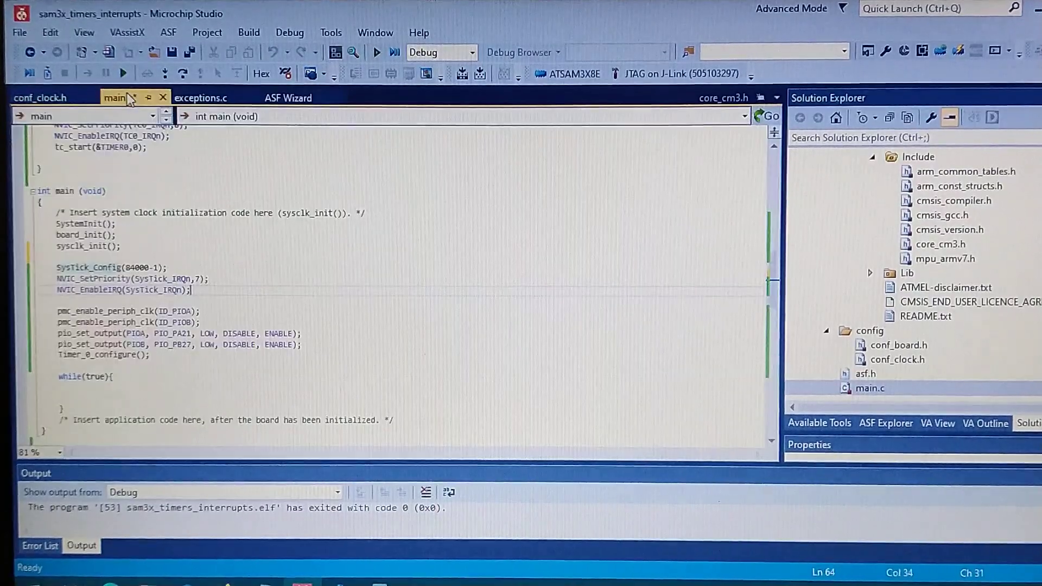
pyautogui.scroll(-1, 326, 285)
pyautogui.click(200, 323)
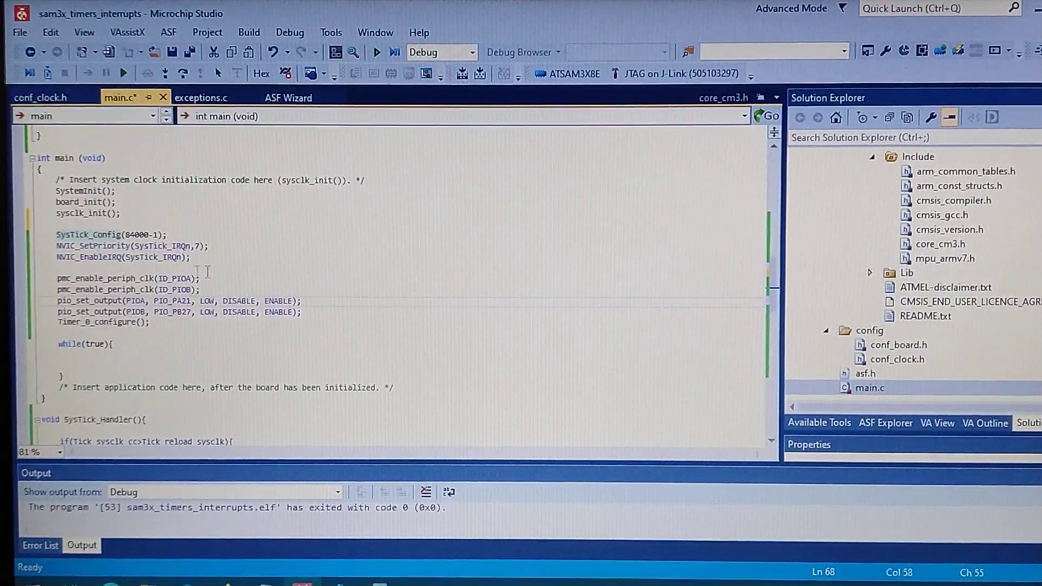
pyautogui.scroll(1, 230, 272)
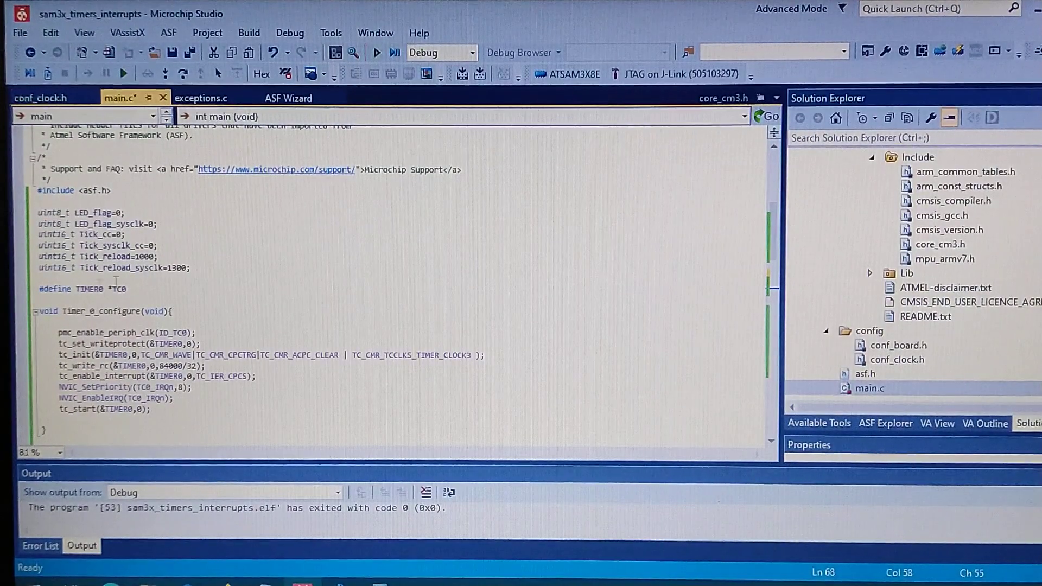
pyautogui.moveTo(126, 289); pyautogui.dragTo(52, 290)
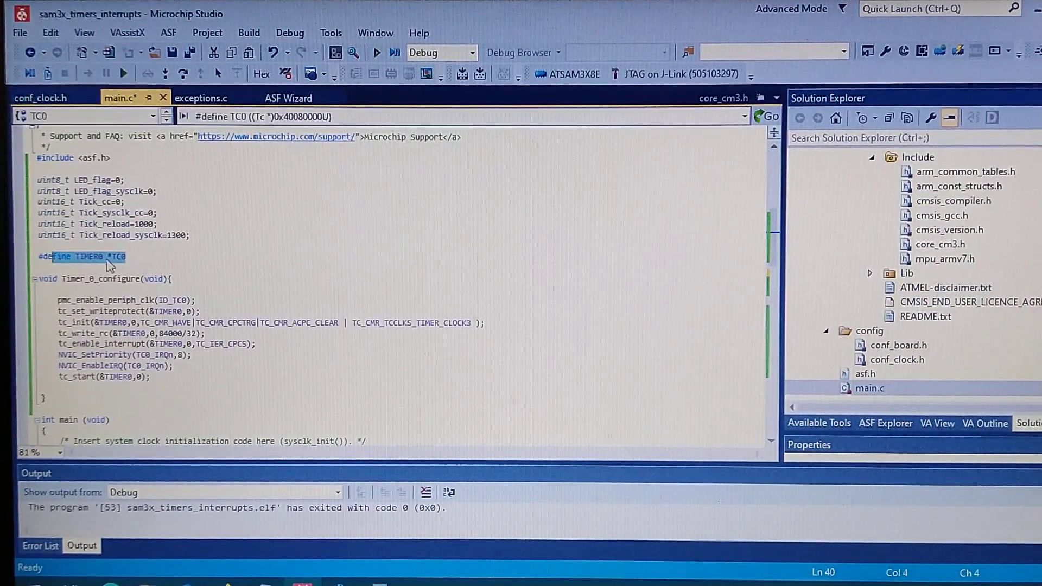
pyautogui.click(162, 258)
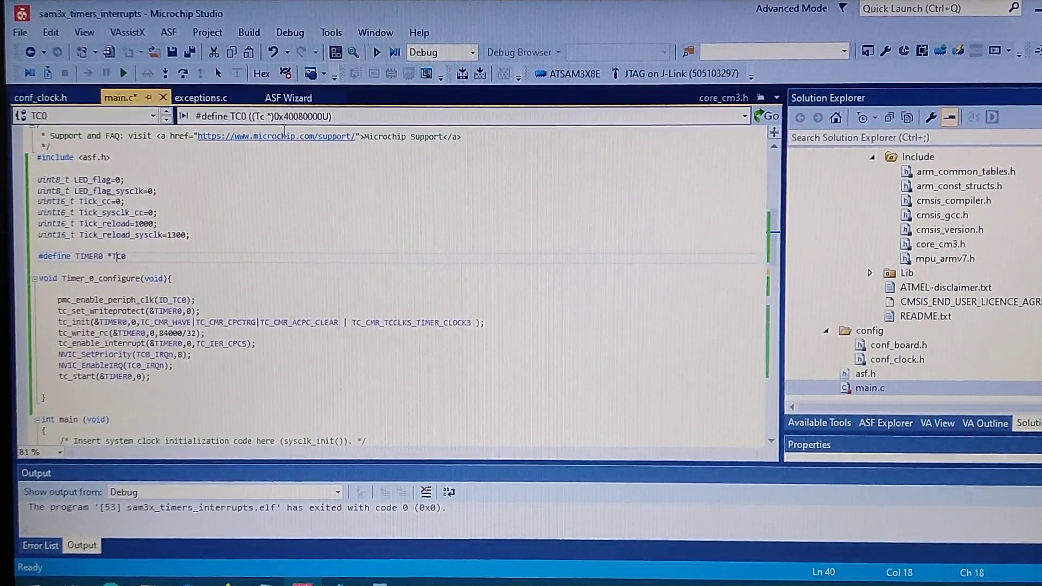
pyautogui.click(181, 278)
pyautogui.scroll(-2, 181, 278)
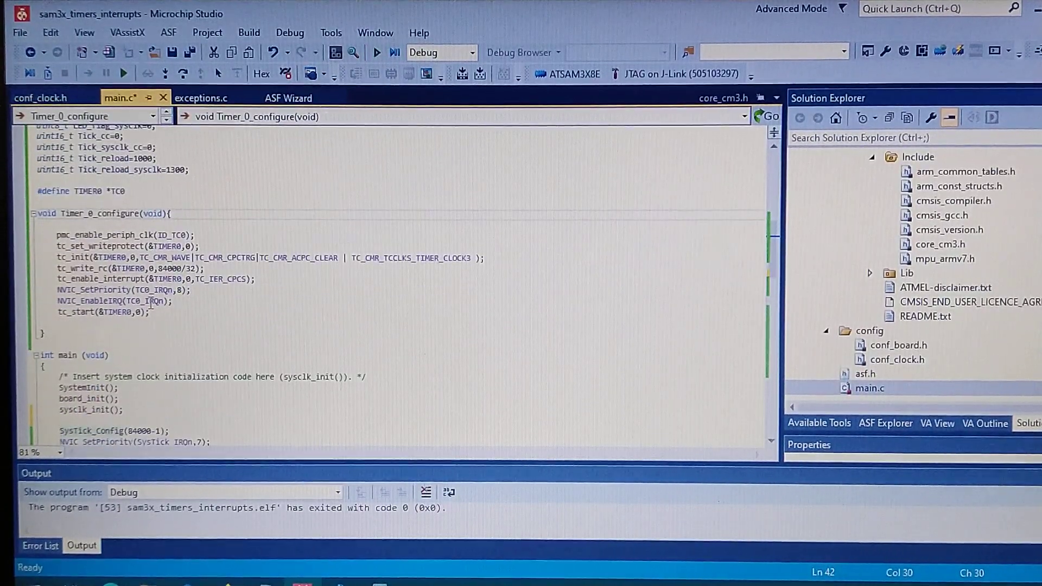
pyautogui.scroll(-3, 130, 259)
# - Review the init calls in main, ending on the SysTick_Config line
pyautogui.click(130, 246)
pyautogui.scroll(-2, 130, 259)
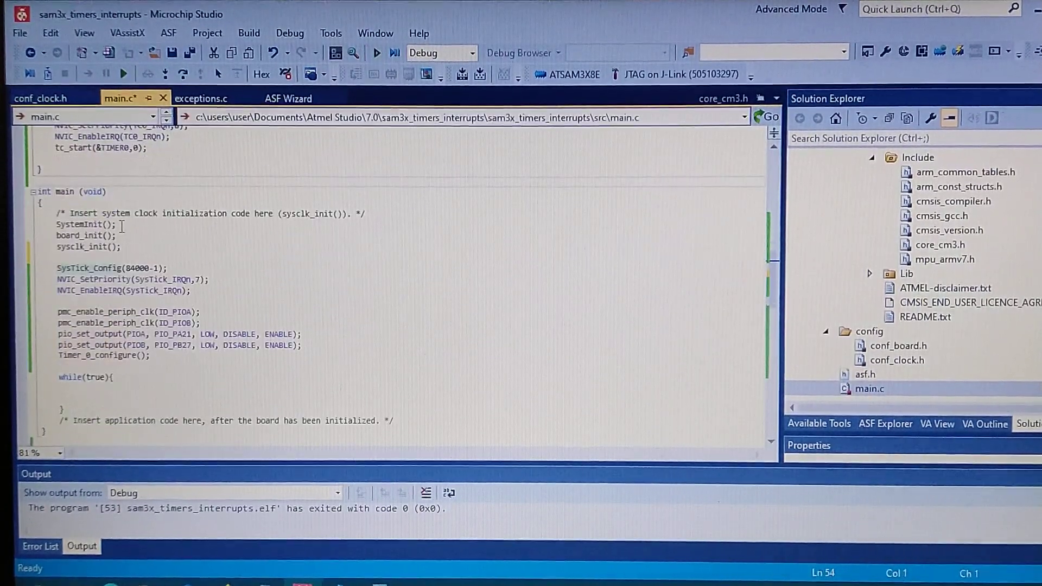
pyautogui.moveTo(123, 246); pyautogui.dragTo(33, 235)
pyautogui.click(141, 247)
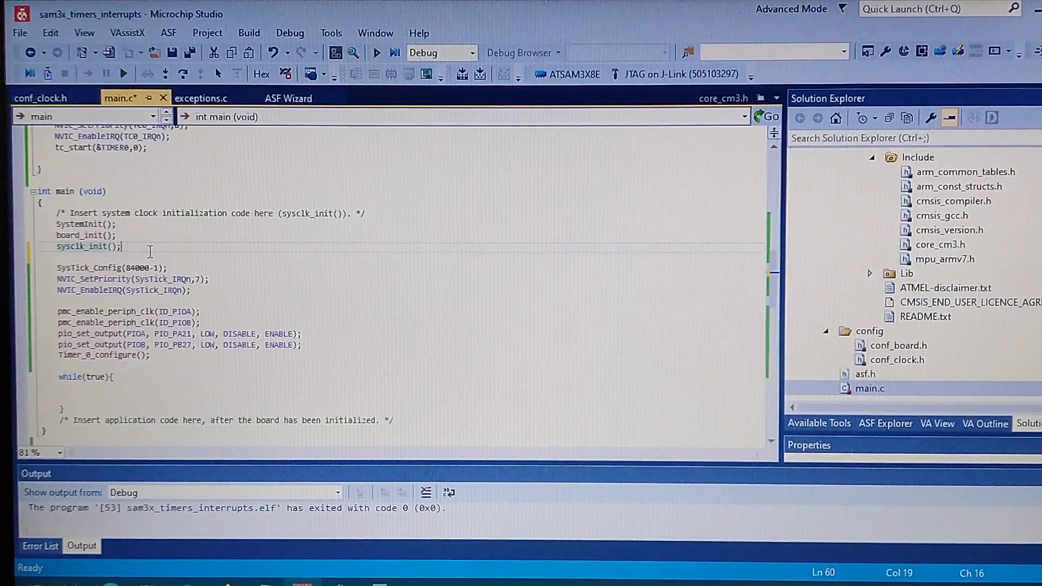
pyautogui.scroll(-1, 211, 255)
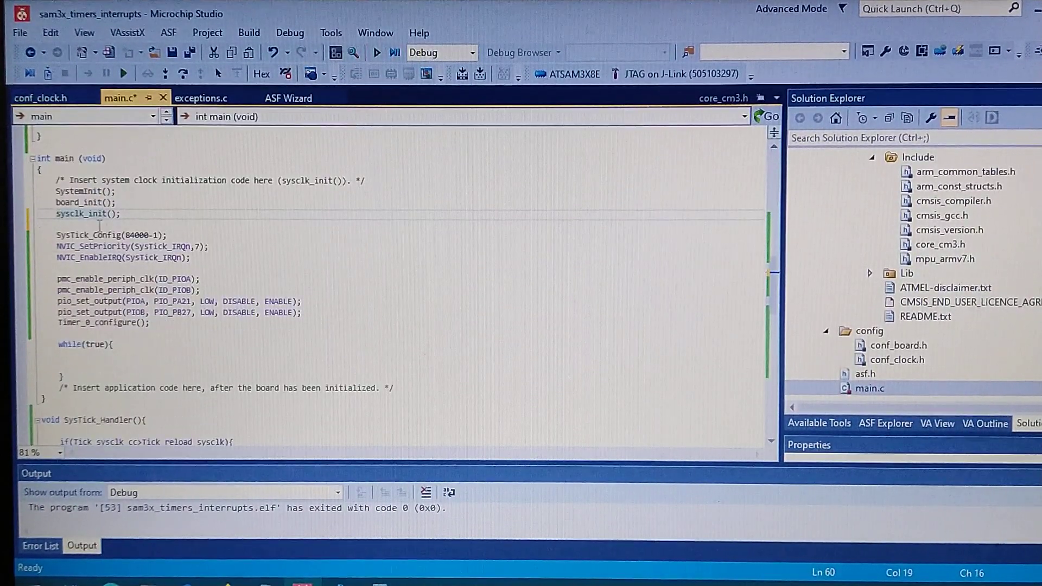
pyautogui.click(242, 248)
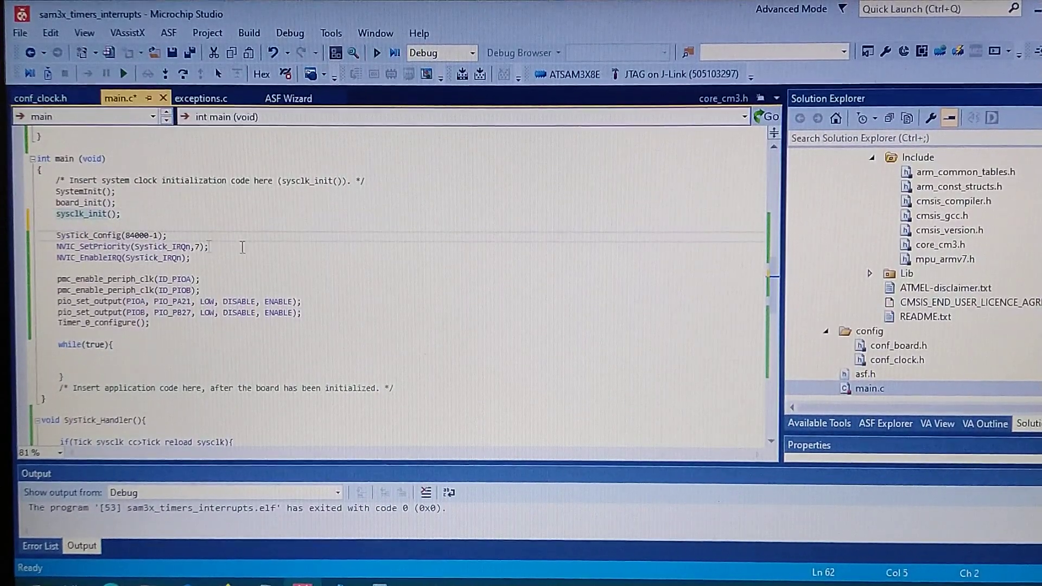
pyautogui.click(207, 233)
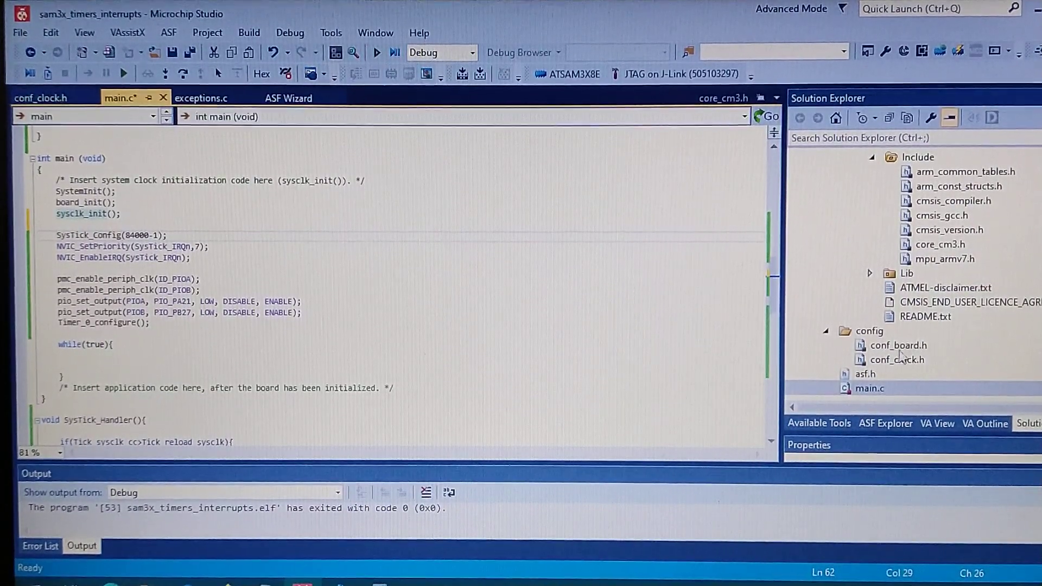
# - Check the PLL settings in conf_clock.h and return to main.c
pyautogui.doubleClick(890, 361)
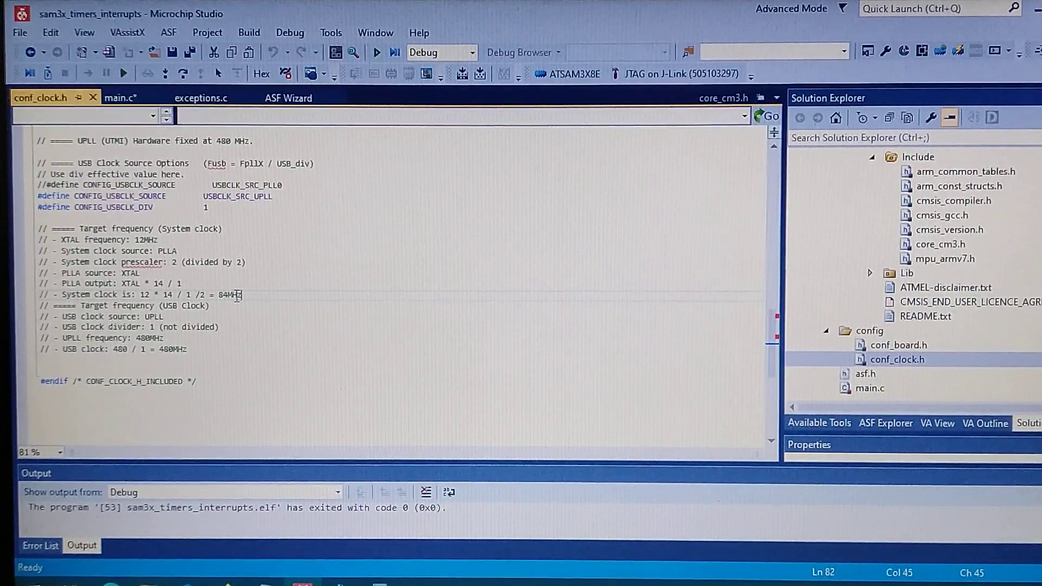
pyautogui.scroll(3, 244, 296)
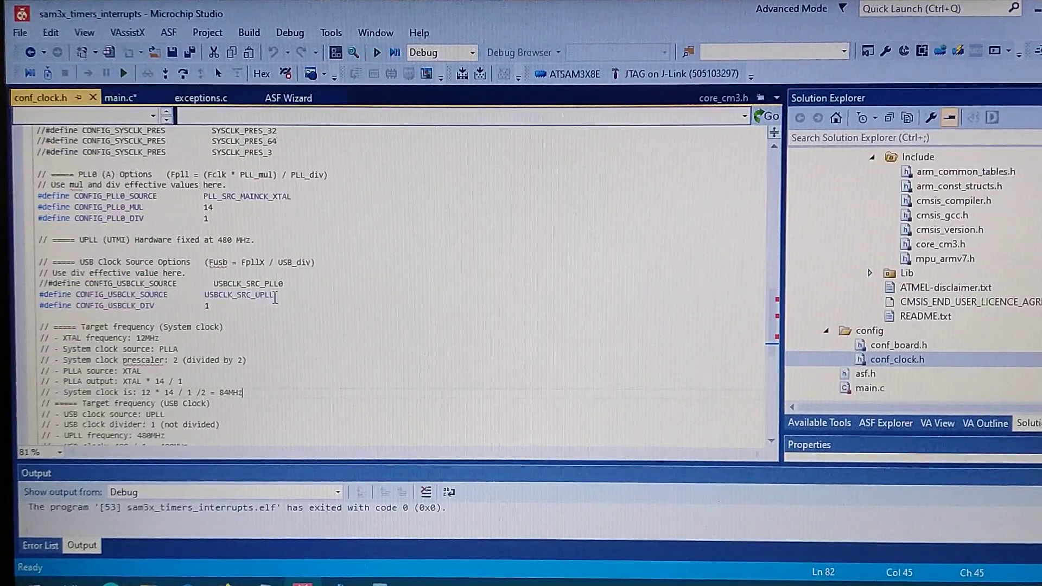
pyautogui.scroll(-2, 278, 299)
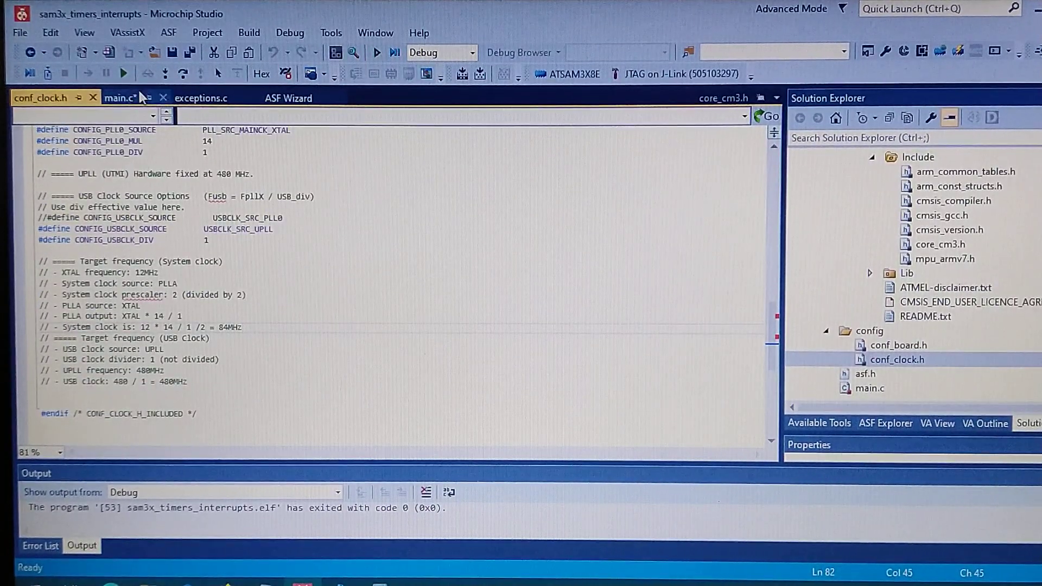
pyautogui.click(121, 97)
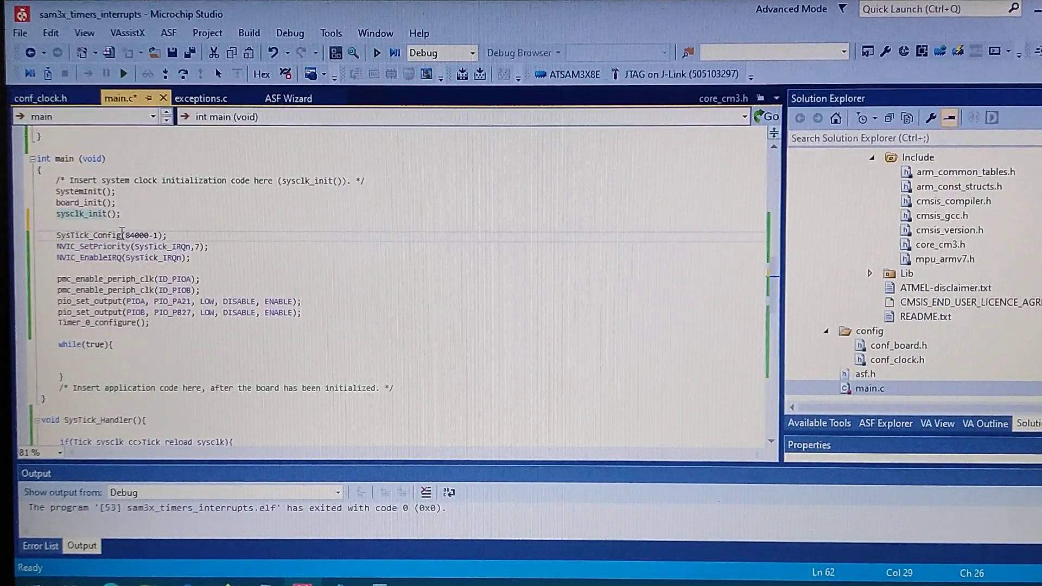
pyautogui.moveTo(157, 235); pyautogui.dragTo(126, 235)
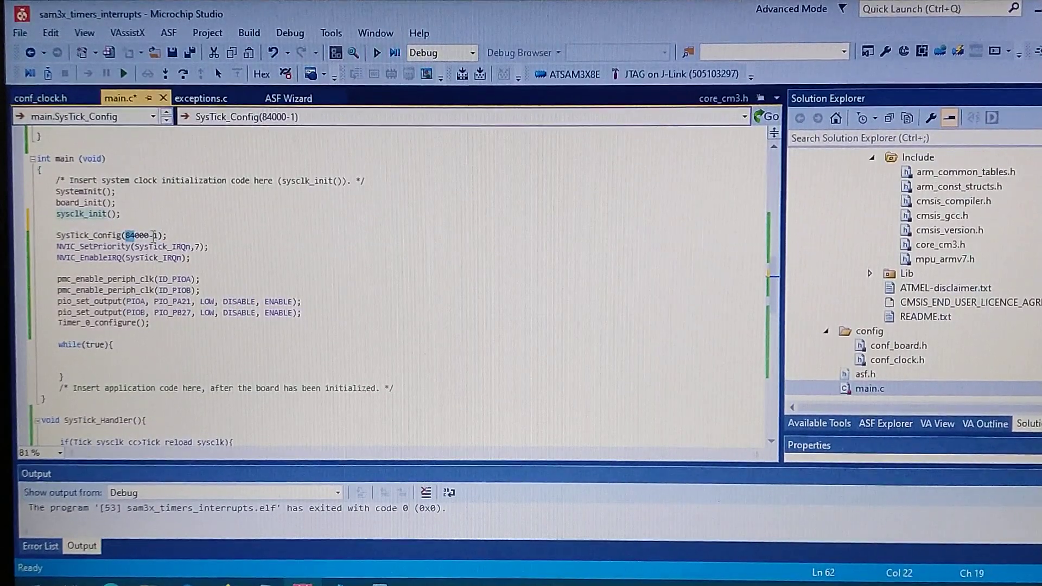
pyautogui.click(156, 235)
pyautogui.press('Right')
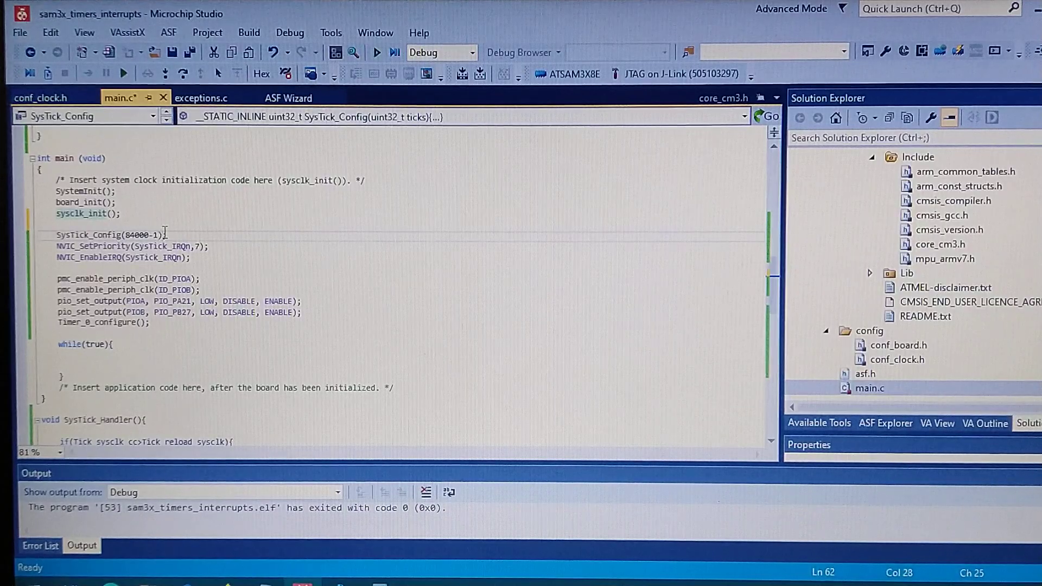
pyautogui.click(205, 247)
pyautogui.scroll(-1, 204, 245)
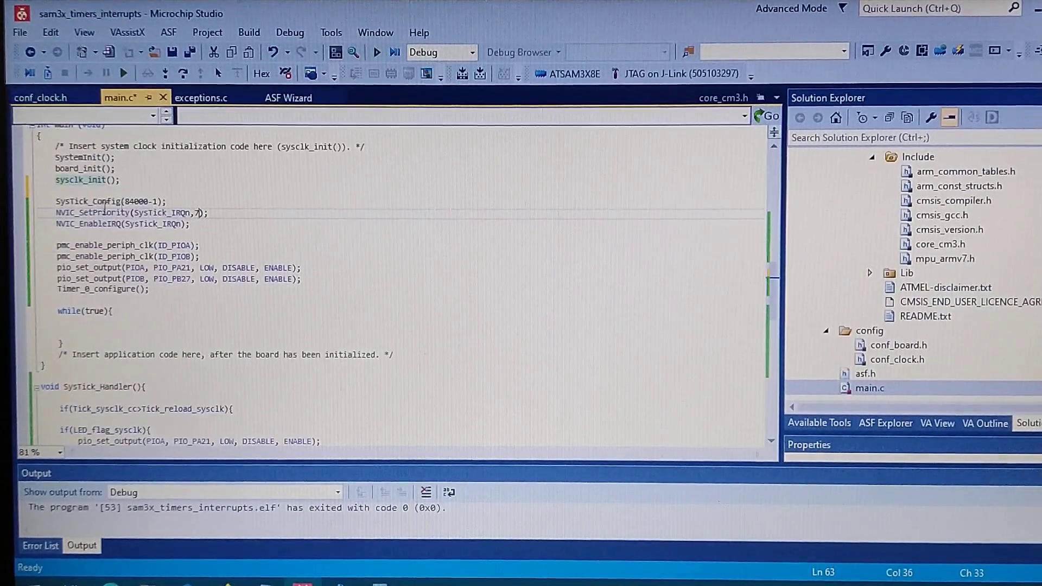
pyautogui.click(210, 214)
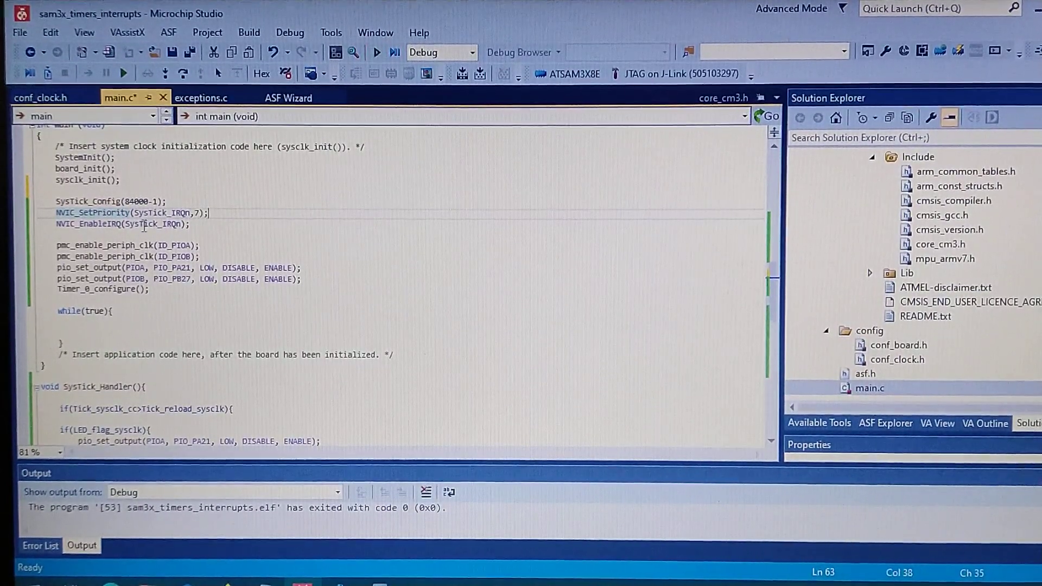
pyautogui.scroll(-1, 111, 227)
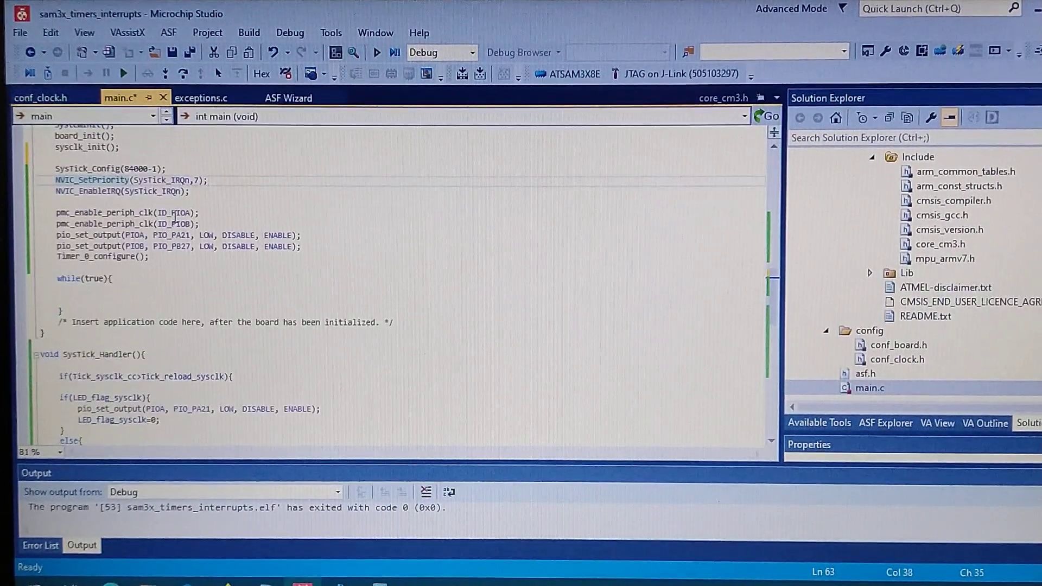
pyautogui.scroll(1, 233, 191)
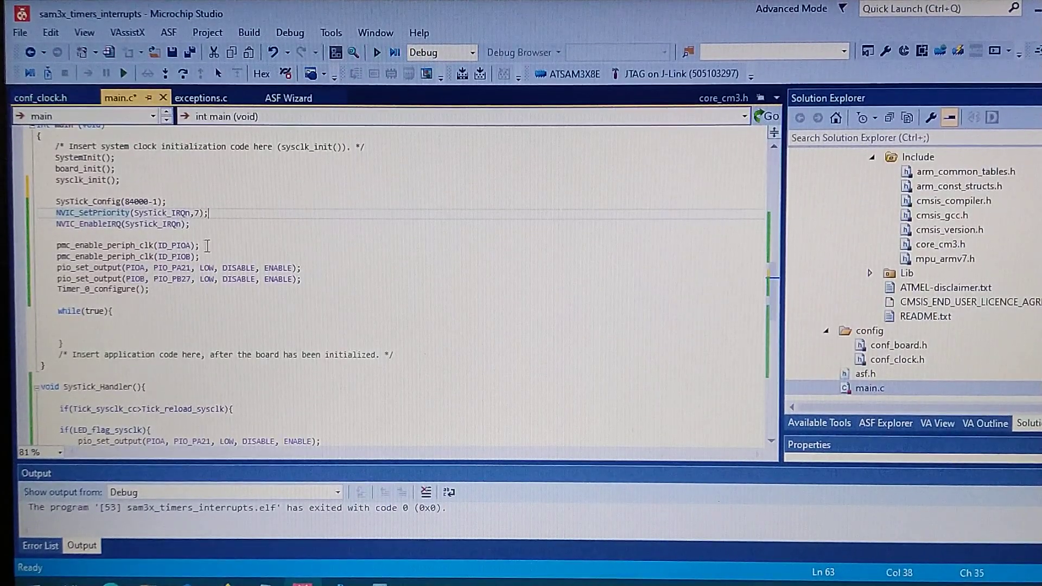
pyautogui.click(208, 246)
pyautogui.scroll(-2, 208, 245)
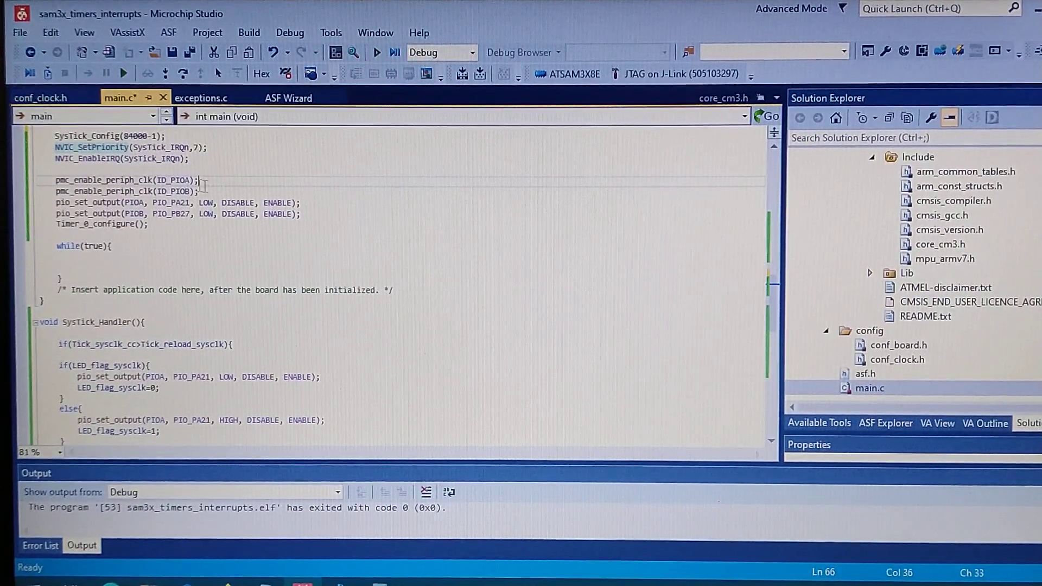
pyautogui.moveTo(202, 181); pyautogui.dragTo(170, 181)
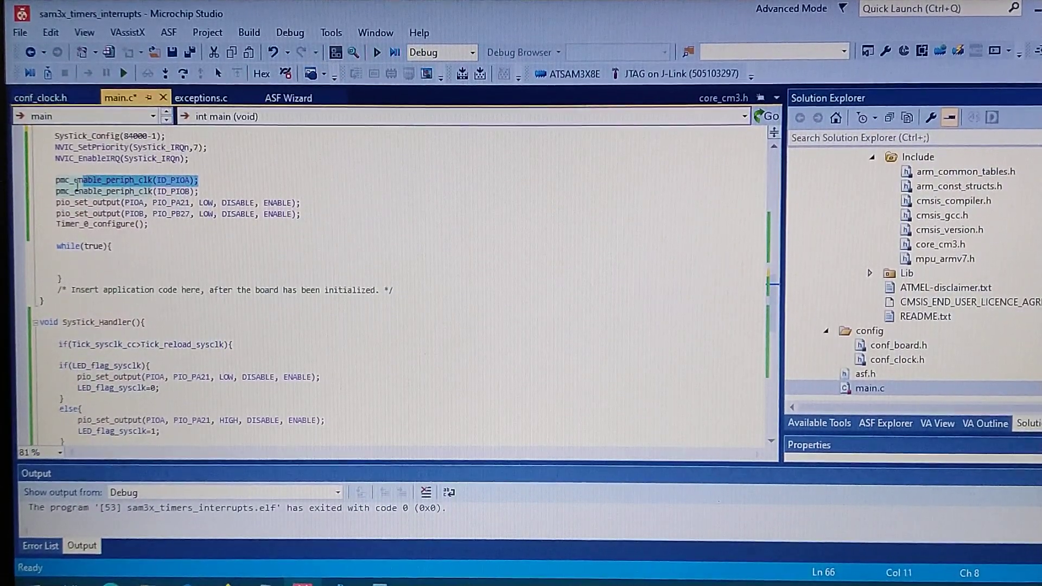
pyautogui.click(197, 191)
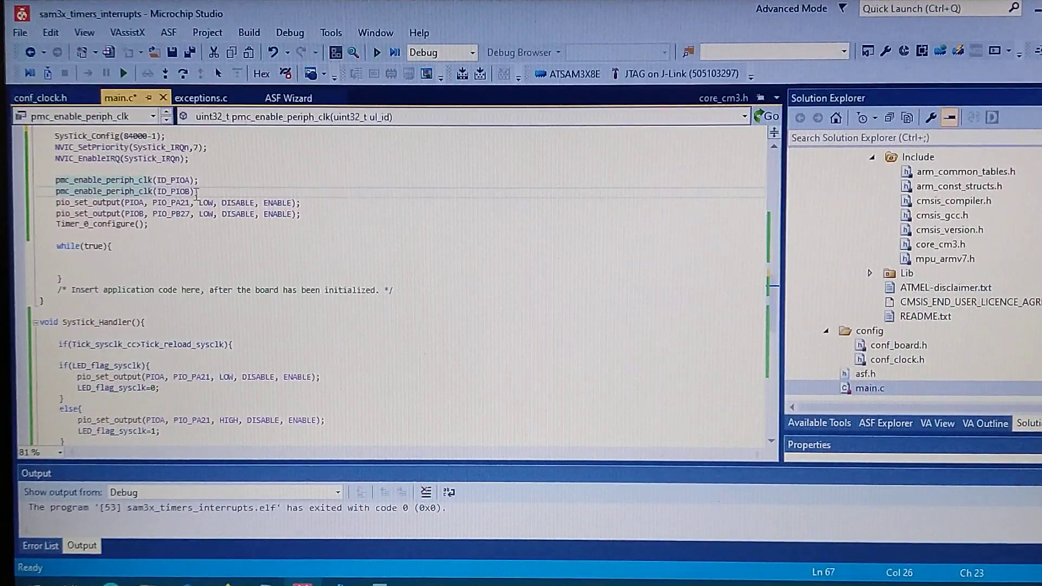
pyautogui.scroll(1, 227, 193)
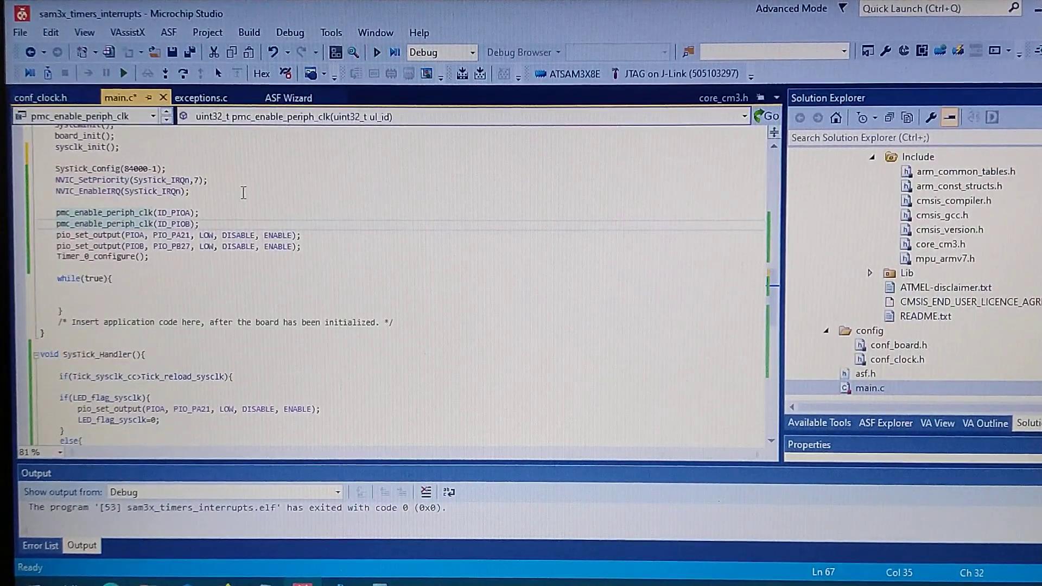
pyautogui.scroll(-1, 247, 191)
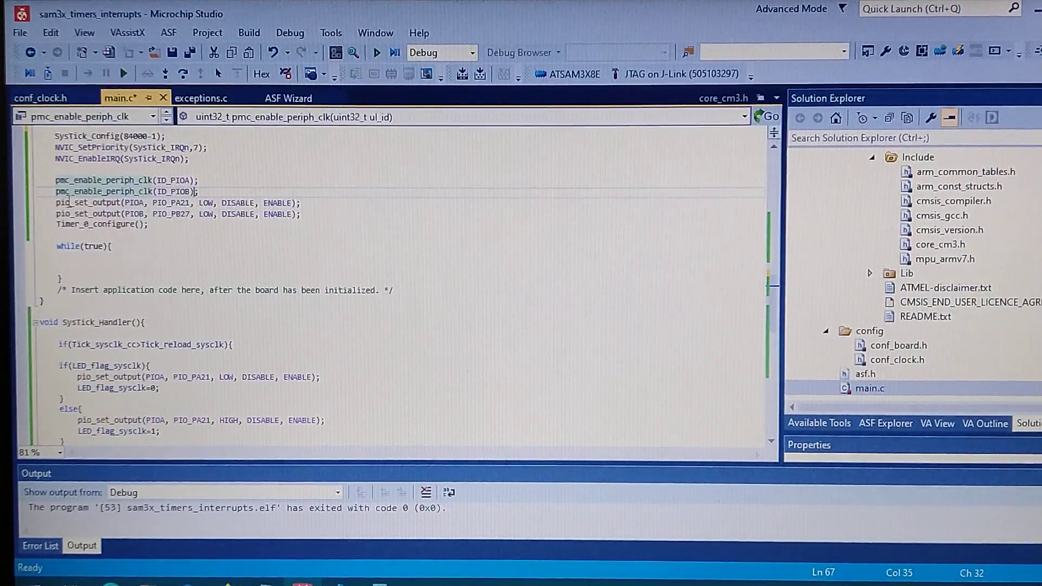
pyautogui.moveTo(51, 203); pyautogui.dragTo(181, 214)
pyautogui.click(322, 212)
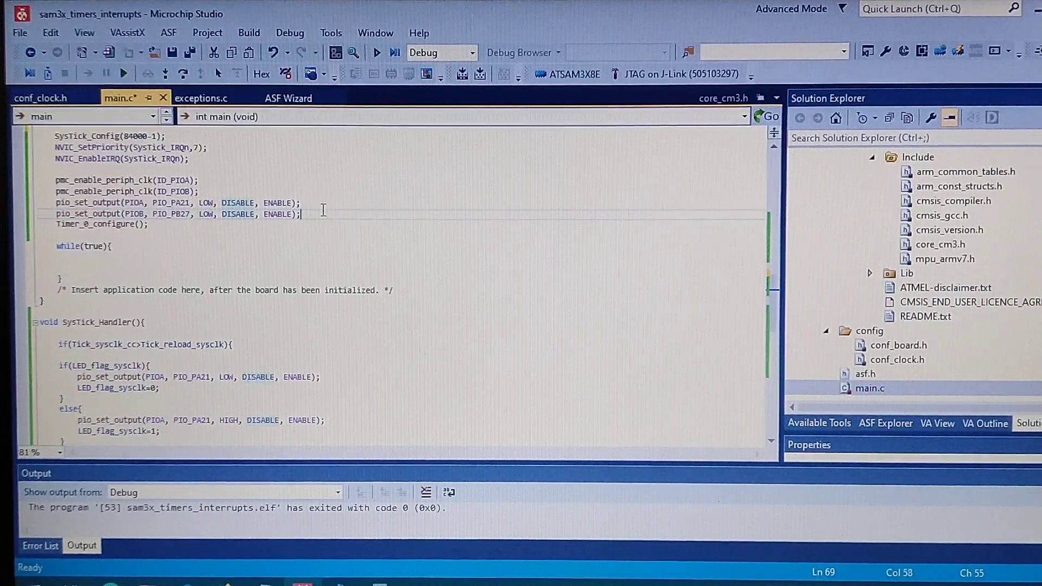
pyautogui.scroll(-2, 245, 245)
pyautogui.scroll(4, 244, 245)
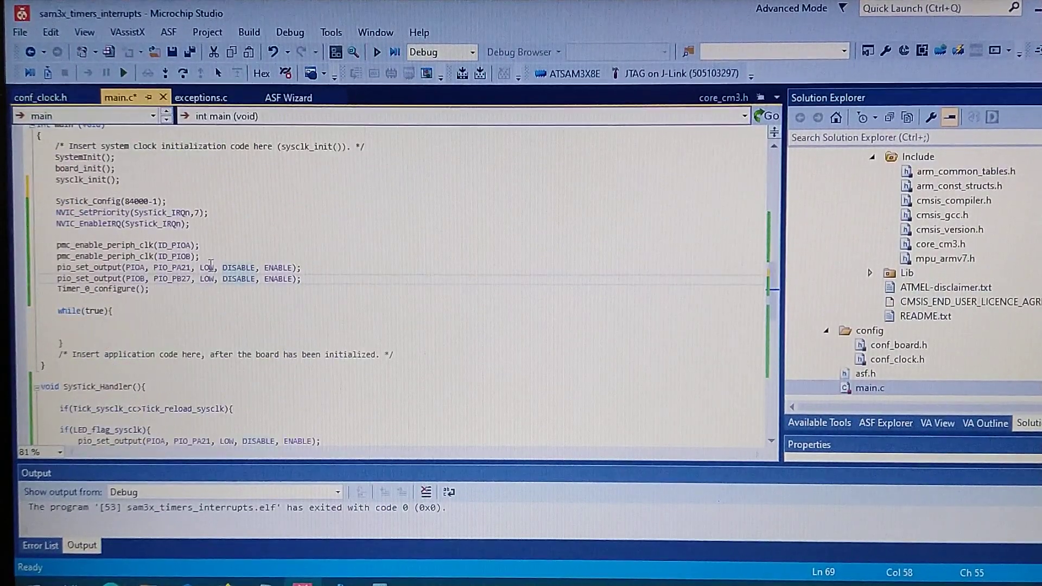
pyautogui.scroll(1, 240, 275)
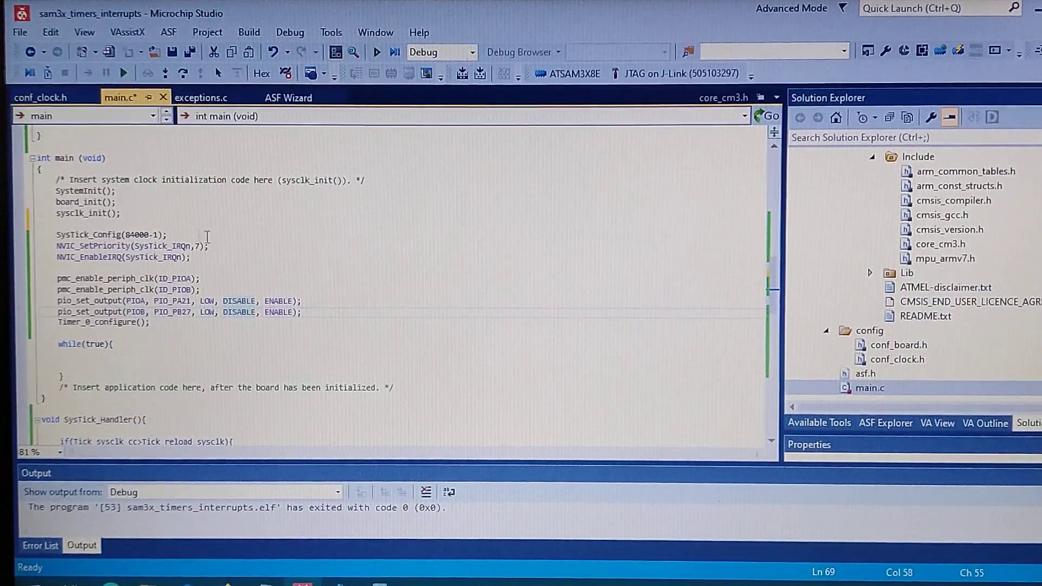
pyautogui.scroll(-3, 251, 240)
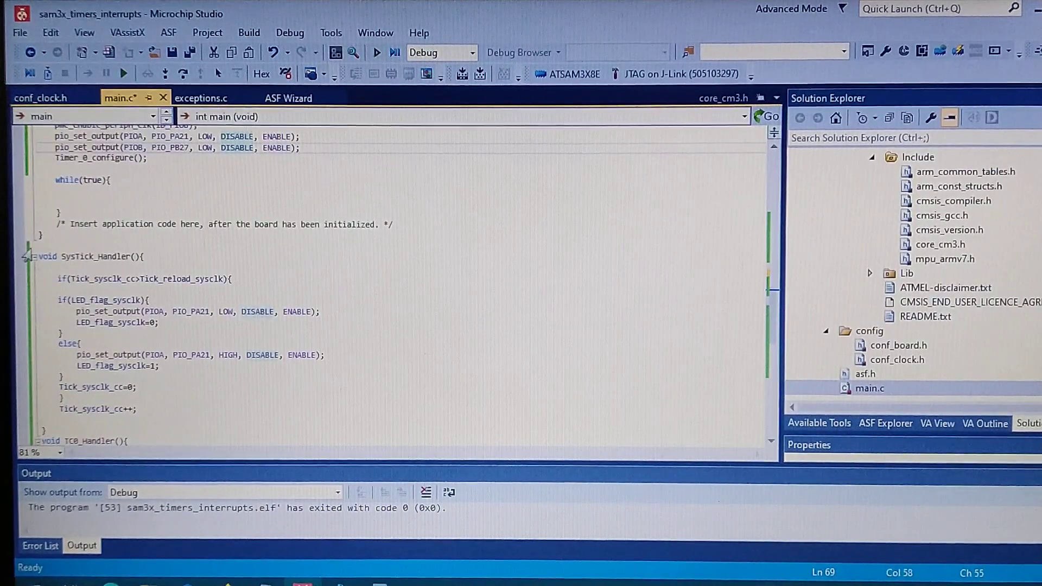
pyautogui.scroll(-2, 27, 255)
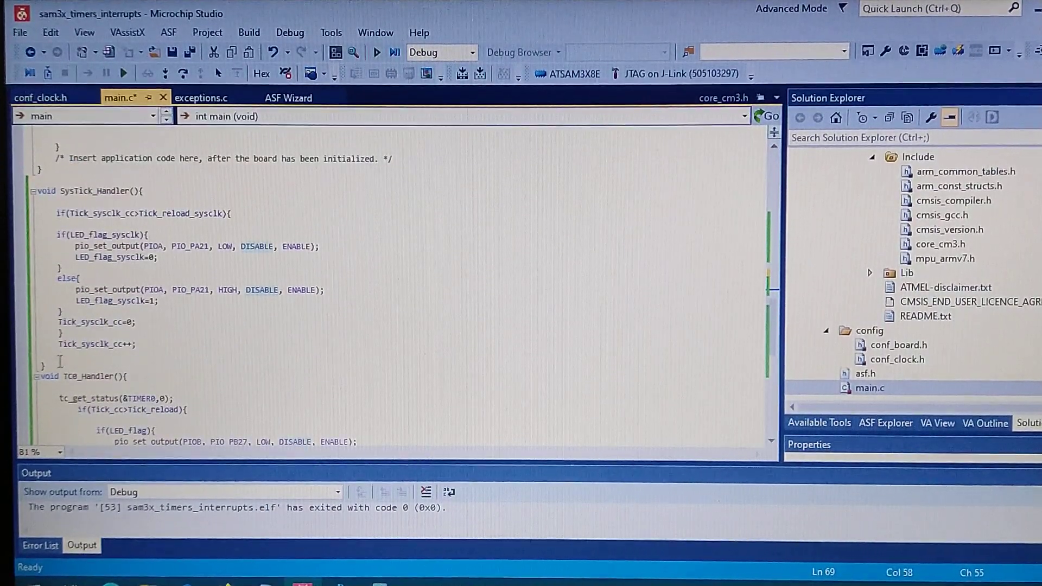
pyautogui.moveTo(73, 246); pyautogui.dragTo(42, 365)
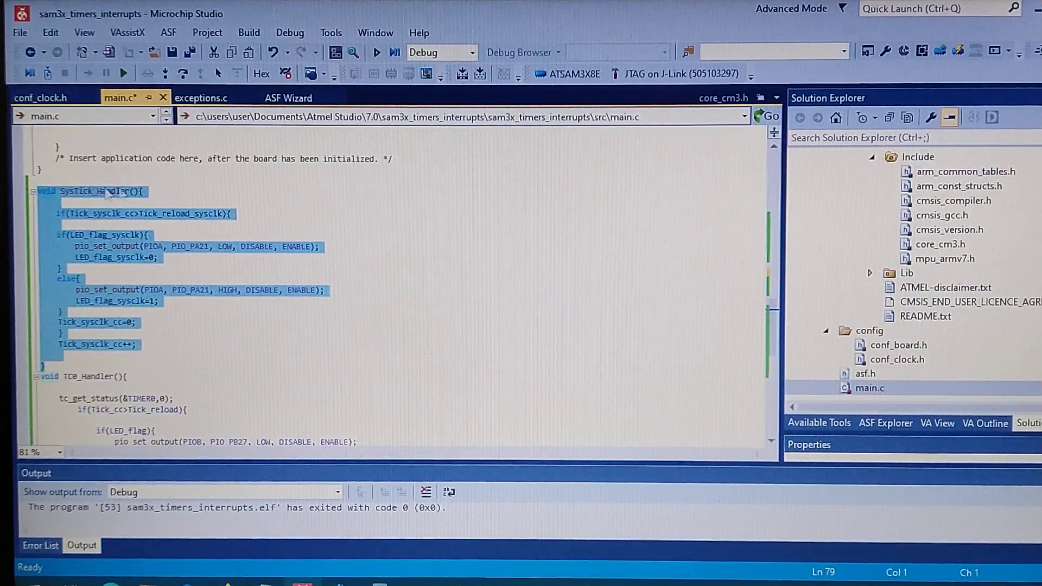
pyautogui.click(131, 190)
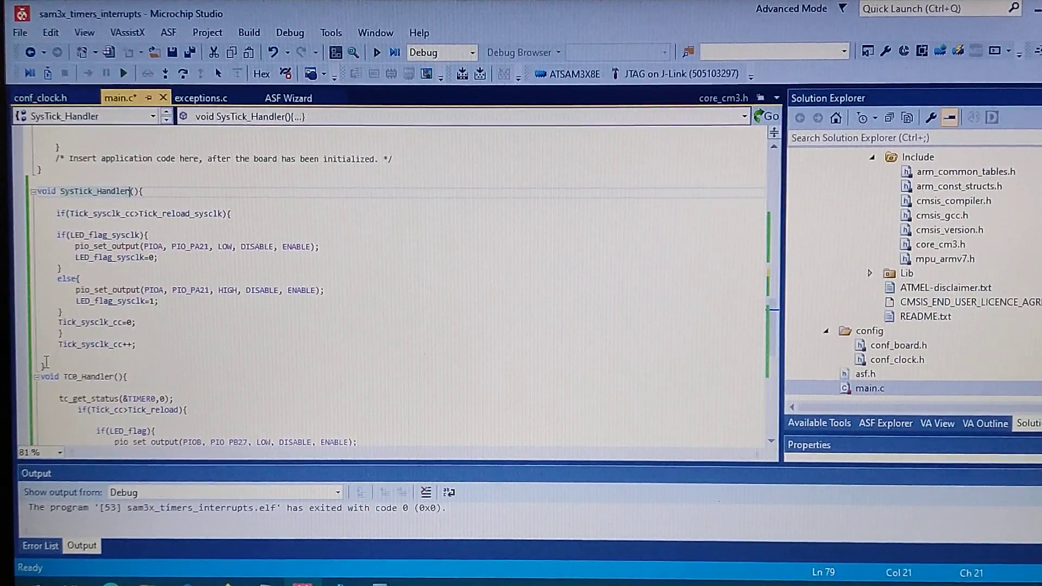
pyautogui.scroll(2, 135, 324)
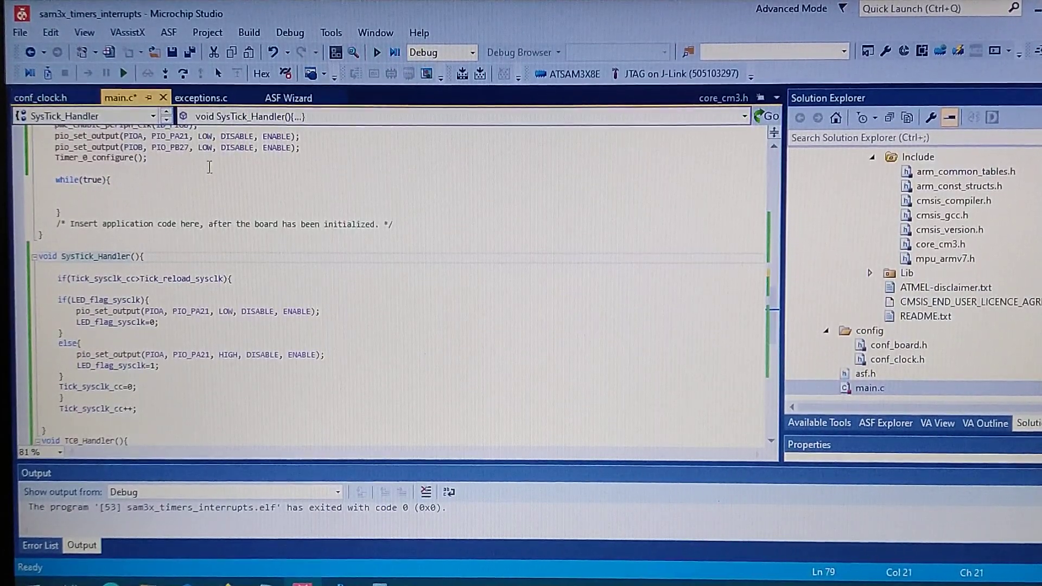
pyautogui.click(201, 97)
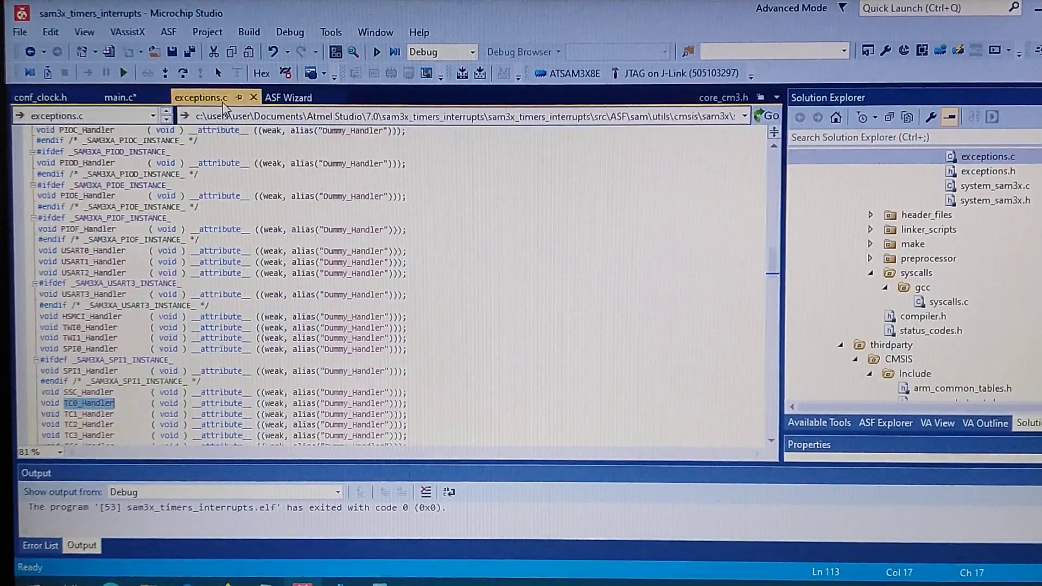
pyautogui.scroll(-1, 187, 381)
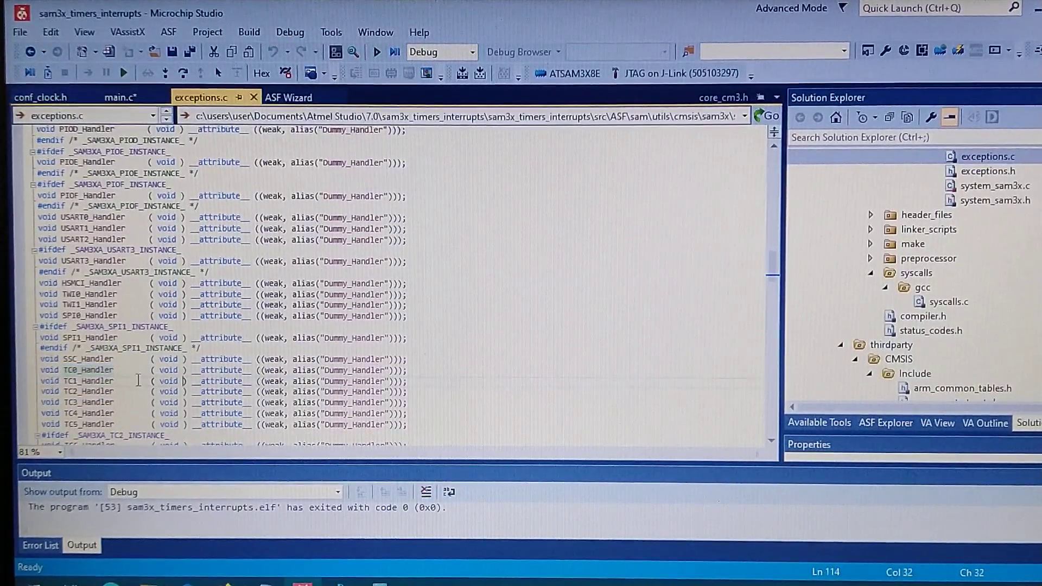
pyautogui.scroll(-2, 98, 383)
pyautogui.scroll(-1, 109, 347)
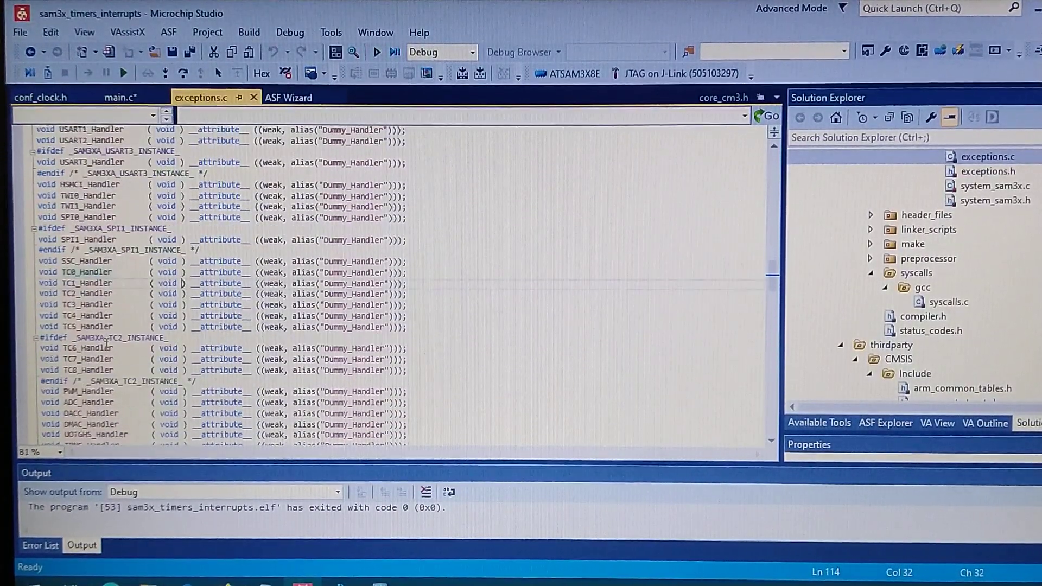
pyautogui.scroll(-2, 113, 373)
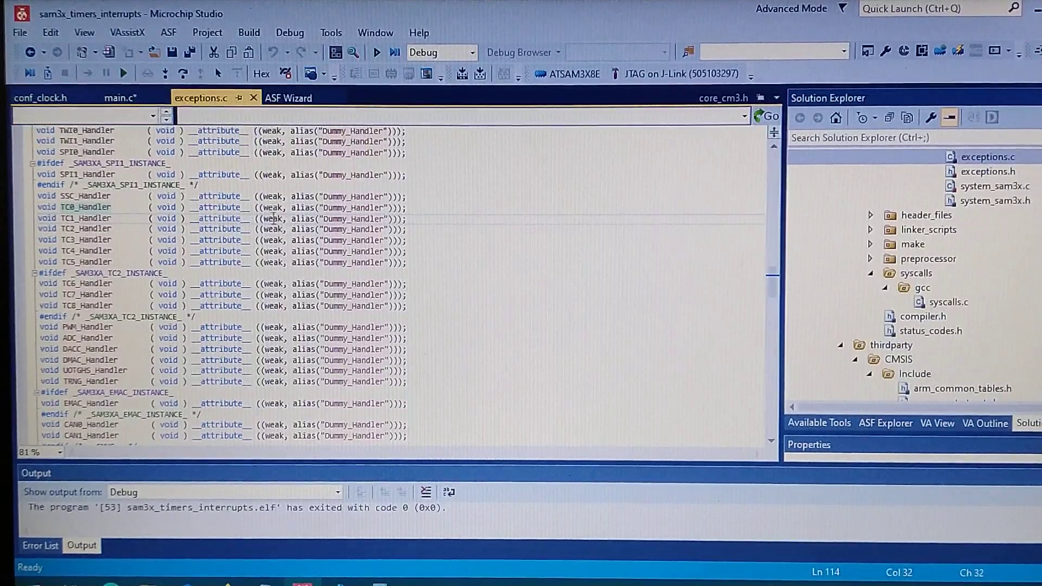
pyautogui.click(328, 218)
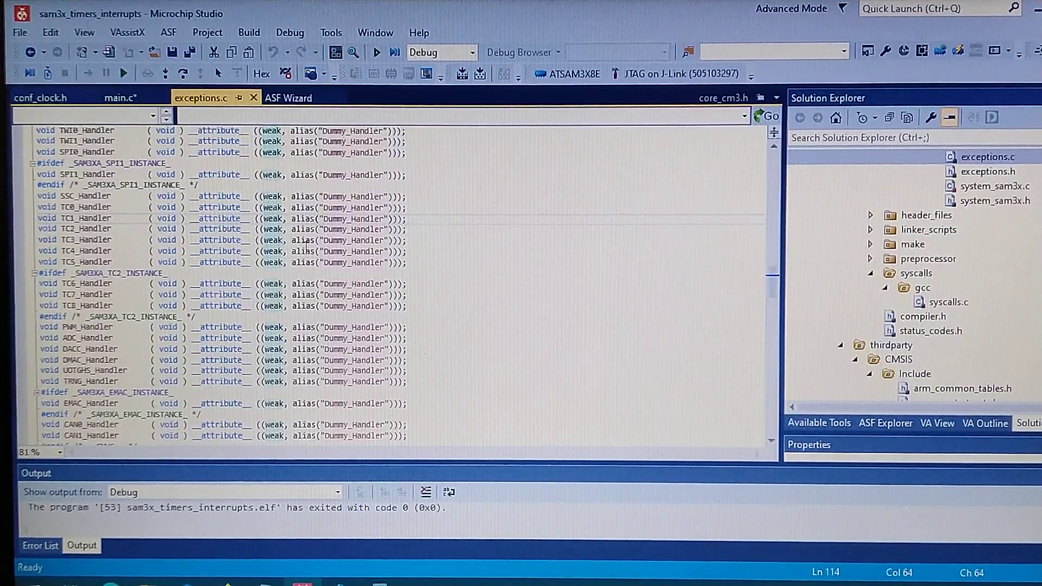
pyautogui.scroll(10, 327, 218)
pyautogui.scroll(-10, 117, 420)
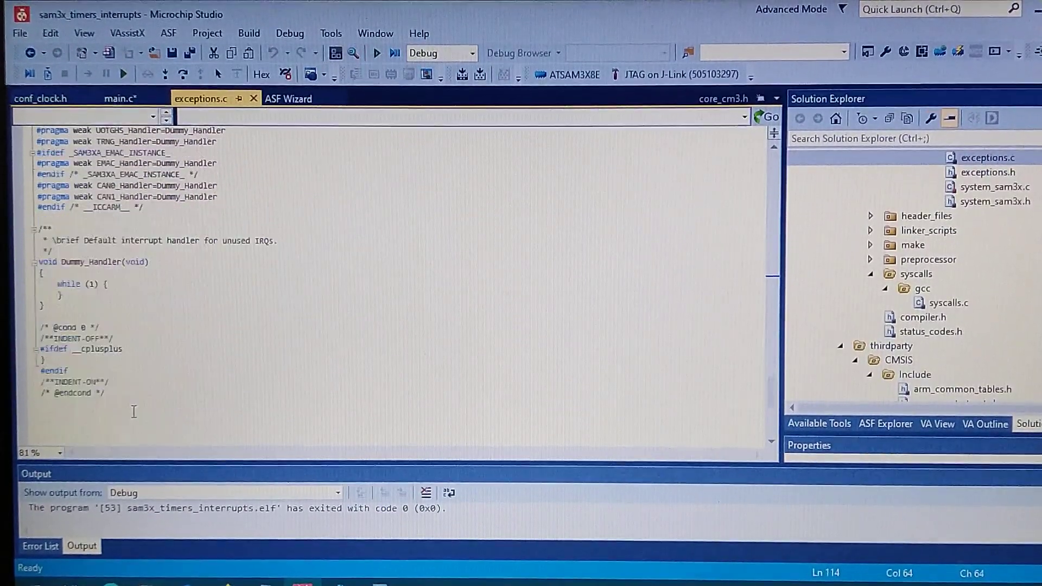
pyautogui.scroll(-3, 128, 395)
pyautogui.click(90, 329)
pyautogui.scroll(5, 292, 317)
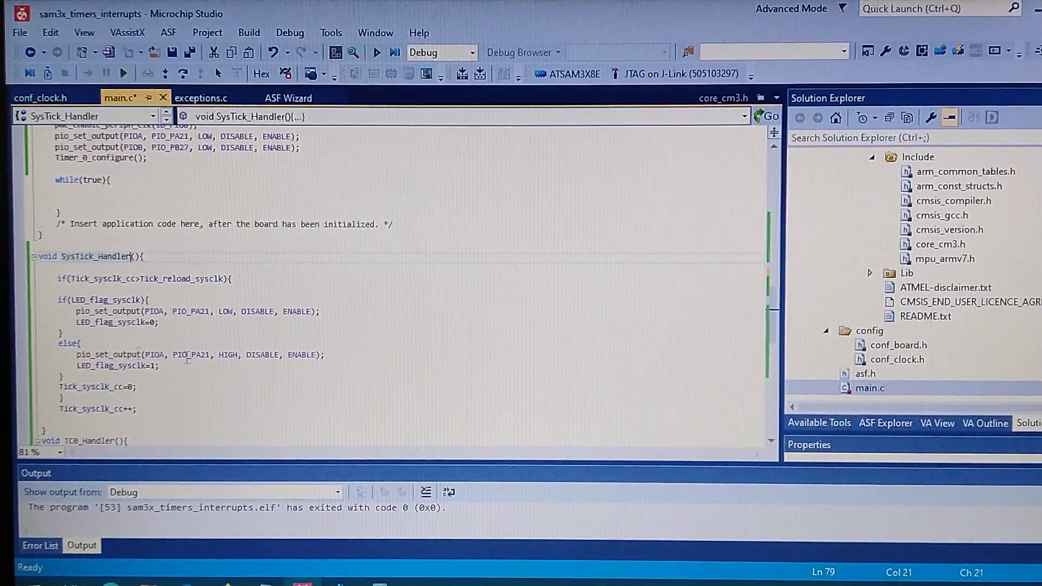
pyautogui.scroll(-1, 244, 286)
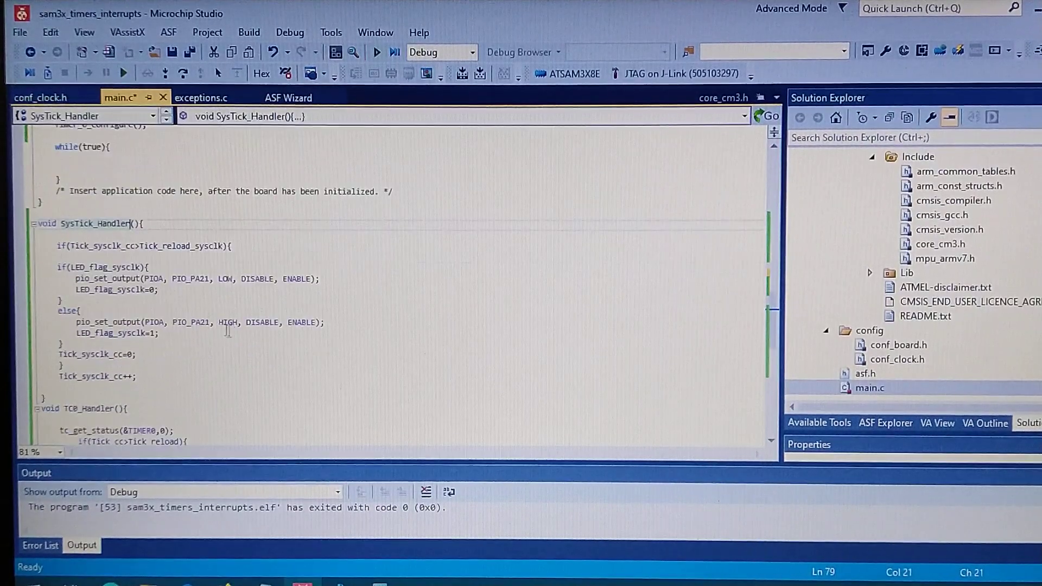
pyautogui.click(201, 98)
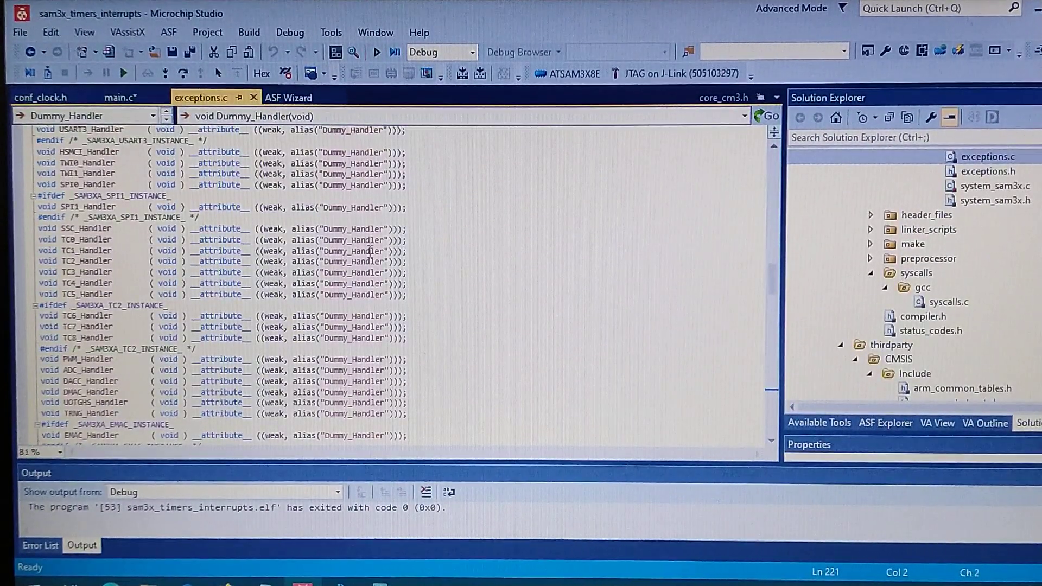
pyautogui.hotkey('ctrl', 'Tab')
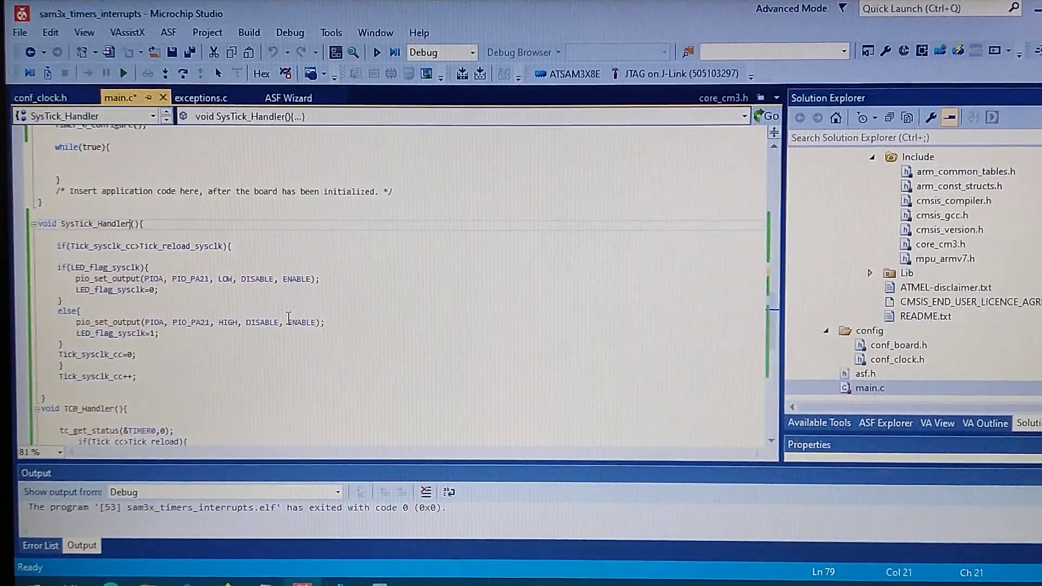
pyautogui.scroll(-1, 286, 316)
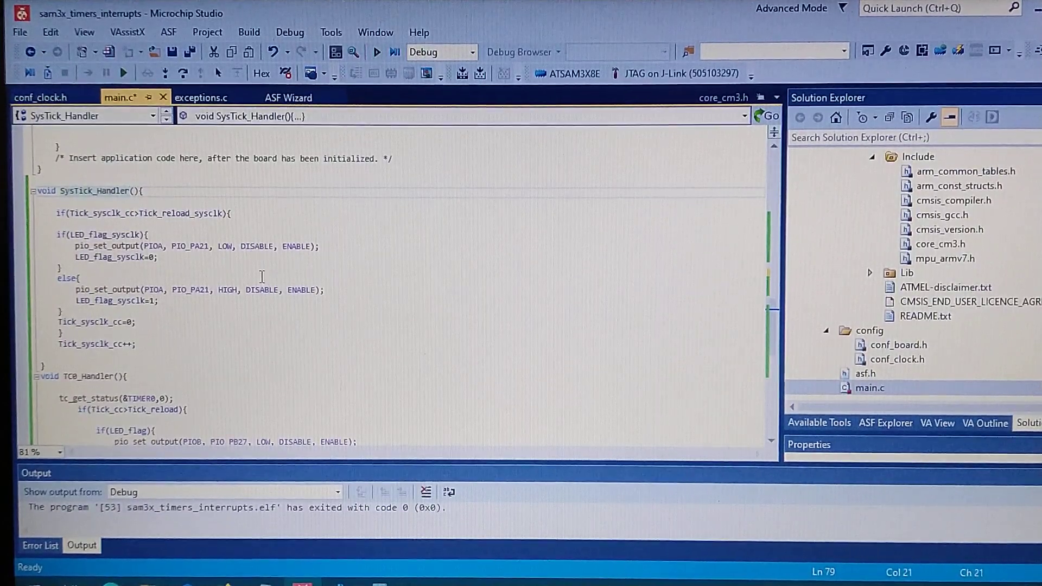
pyautogui.scroll(-2, 232, 278)
pyautogui.scroll(-2, 231, 277)
pyautogui.scroll(1, 232, 277)
pyautogui.scroll(3, 232, 276)
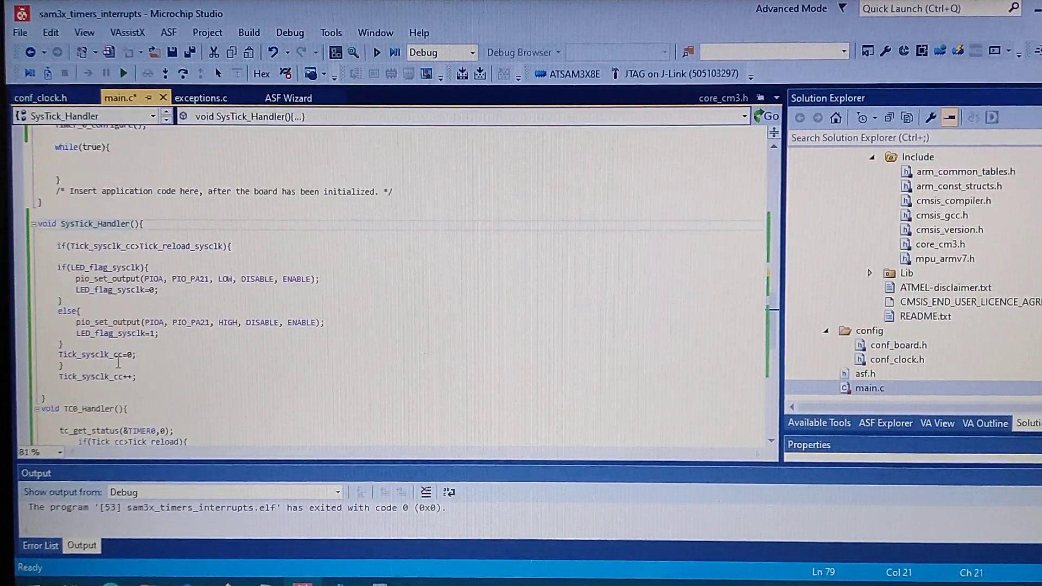
pyautogui.scroll(-1, 219, 304)
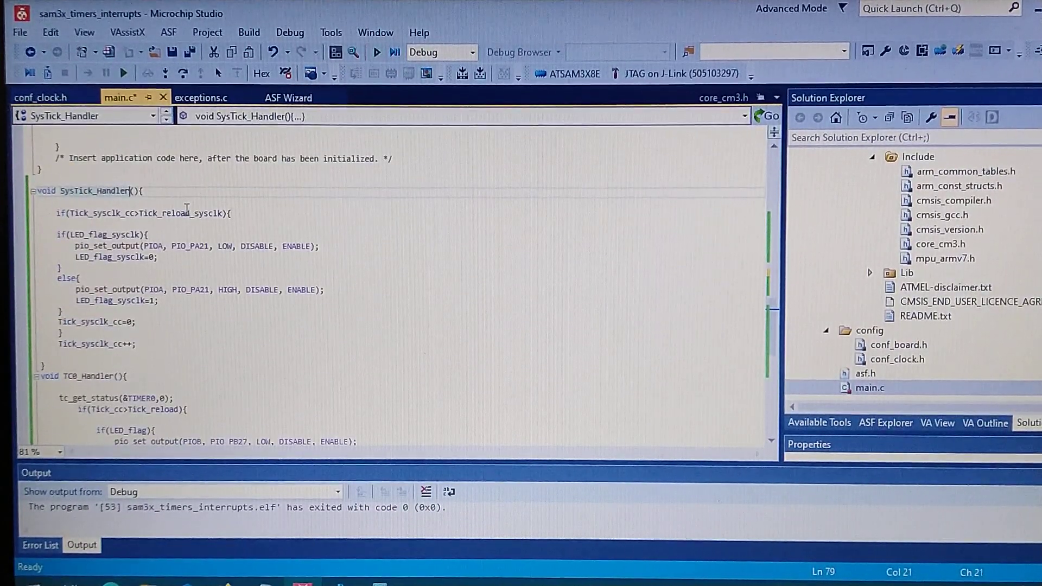
pyautogui.click(91, 213)
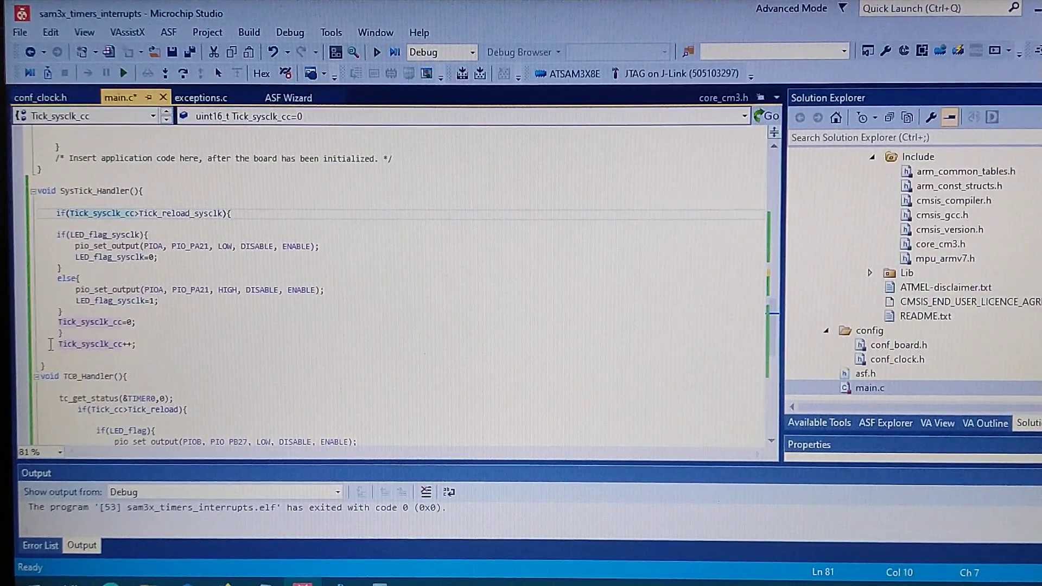
pyautogui.click(139, 344)
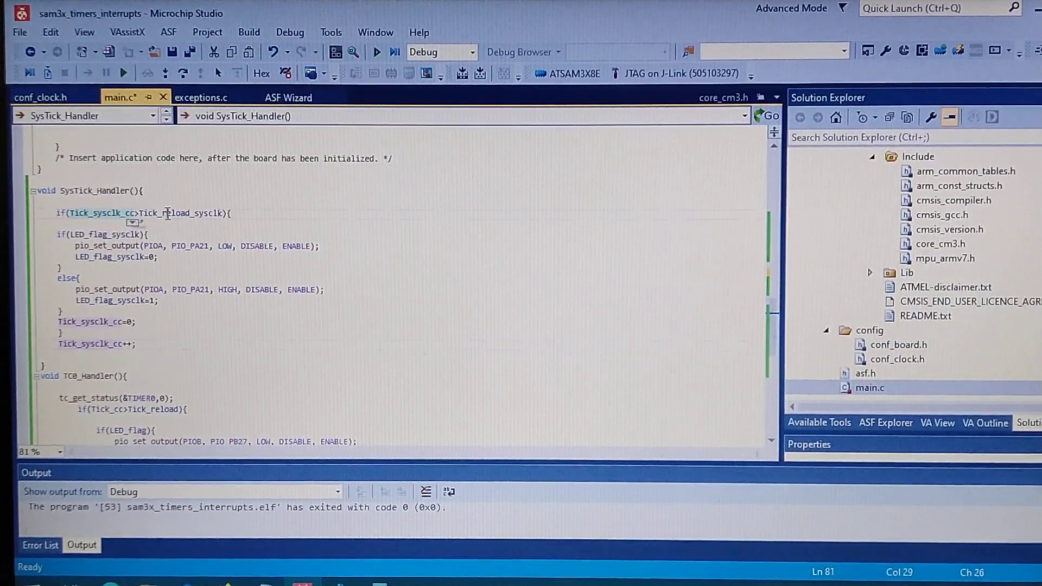
pyautogui.click(334, 116)
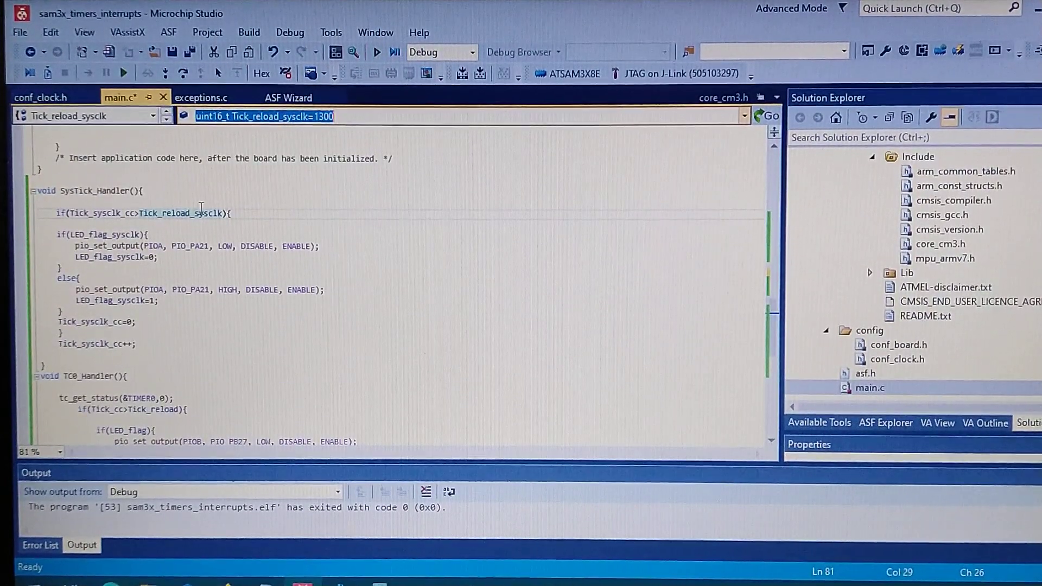
pyautogui.click(160, 246)
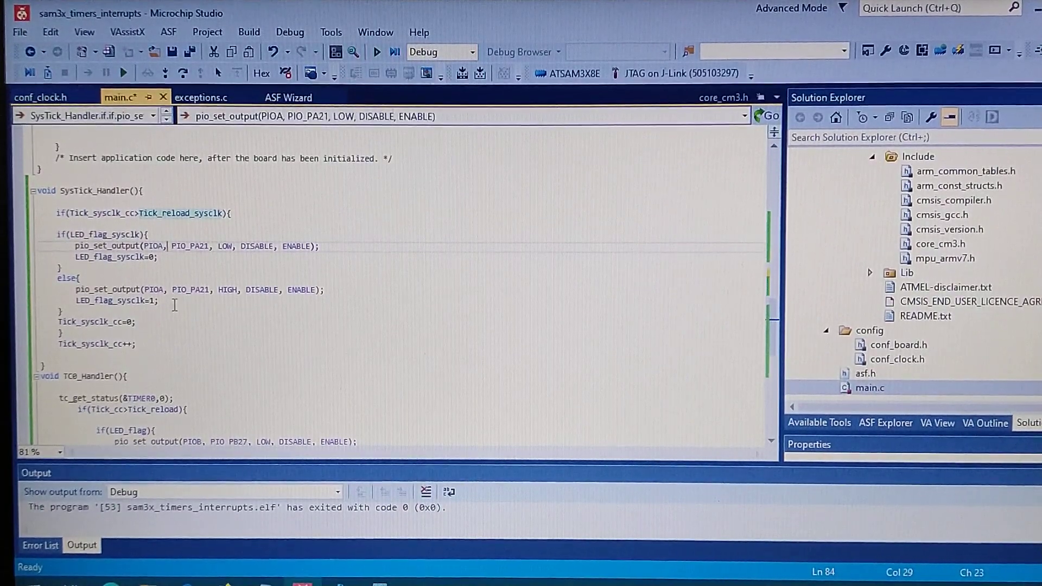
pyautogui.scroll(-1, 169, 295)
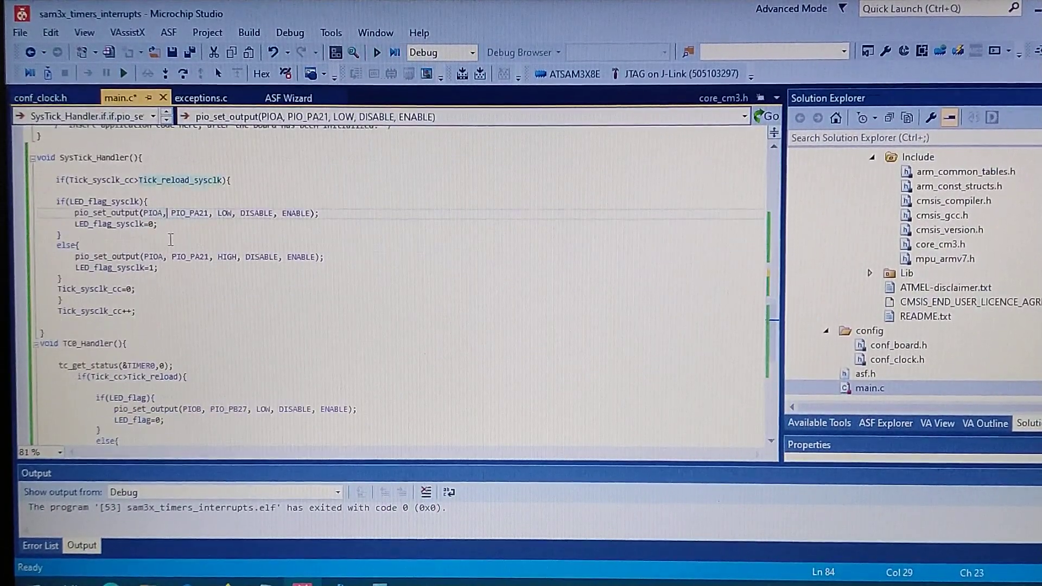
pyautogui.click(125, 227)
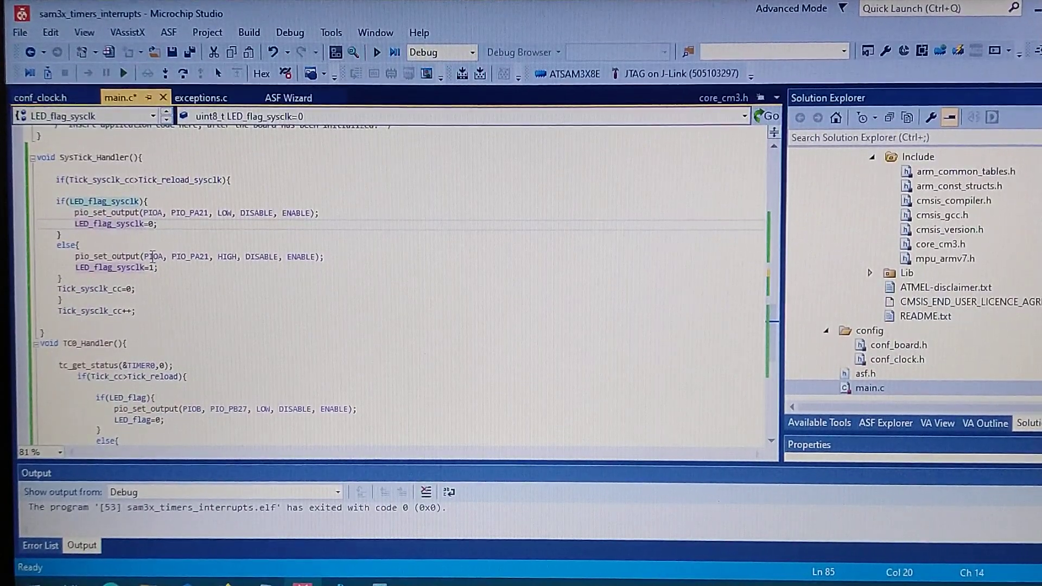
pyautogui.scroll(2, 148, 254)
pyautogui.scroll(1, 139, 325)
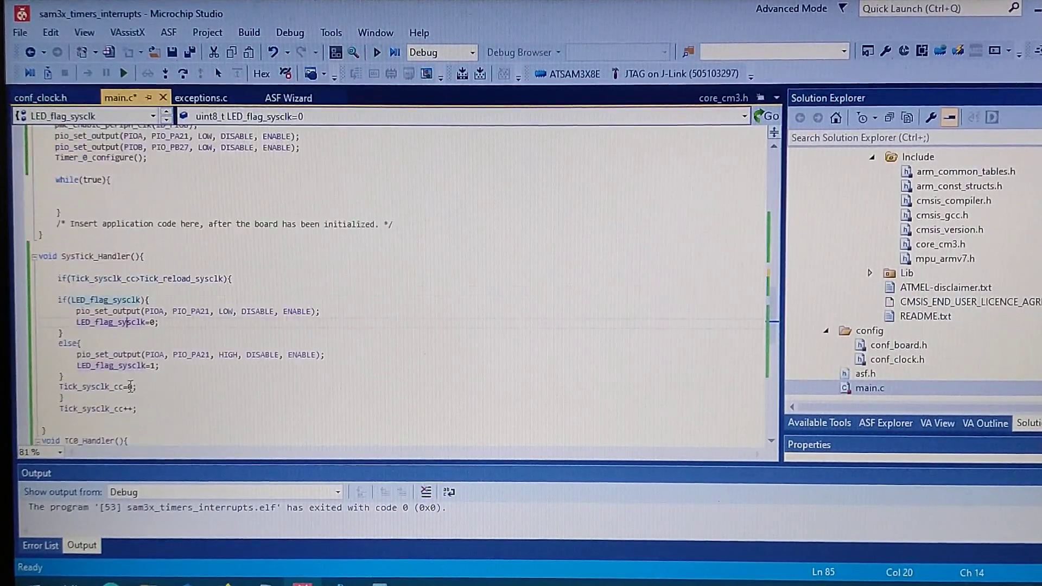
pyautogui.scroll(3, 167, 257)
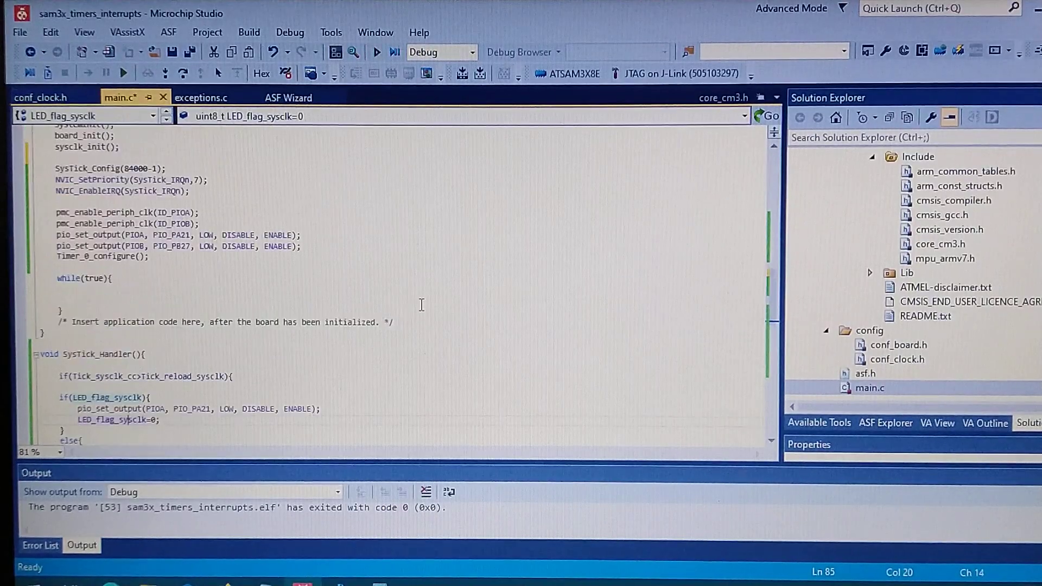
pyautogui.scroll(3, 245, 310)
pyautogui.scroll(-1, 313, 334)
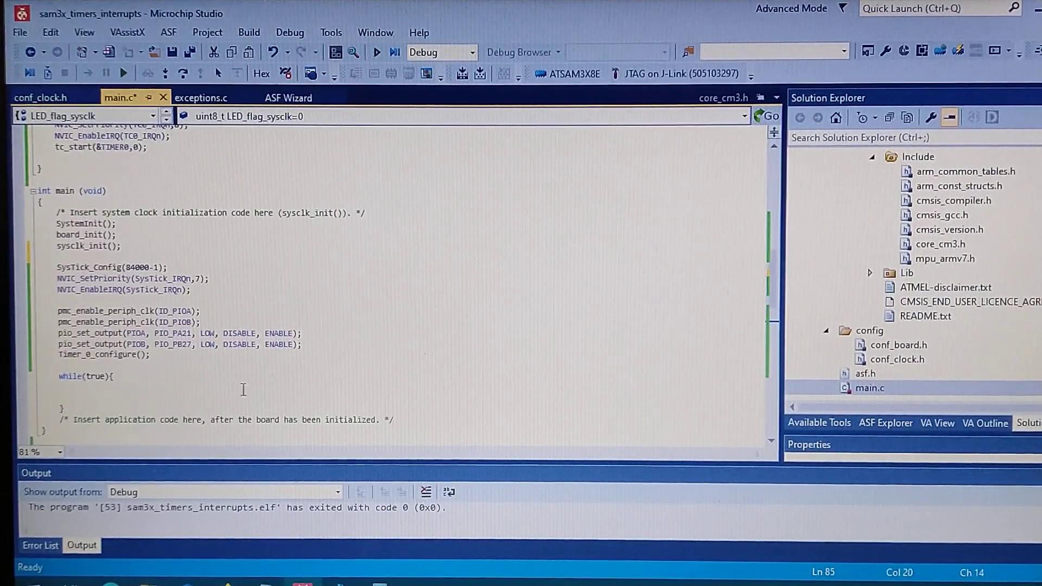
pyautogui.scroll(-1, 279, 342)
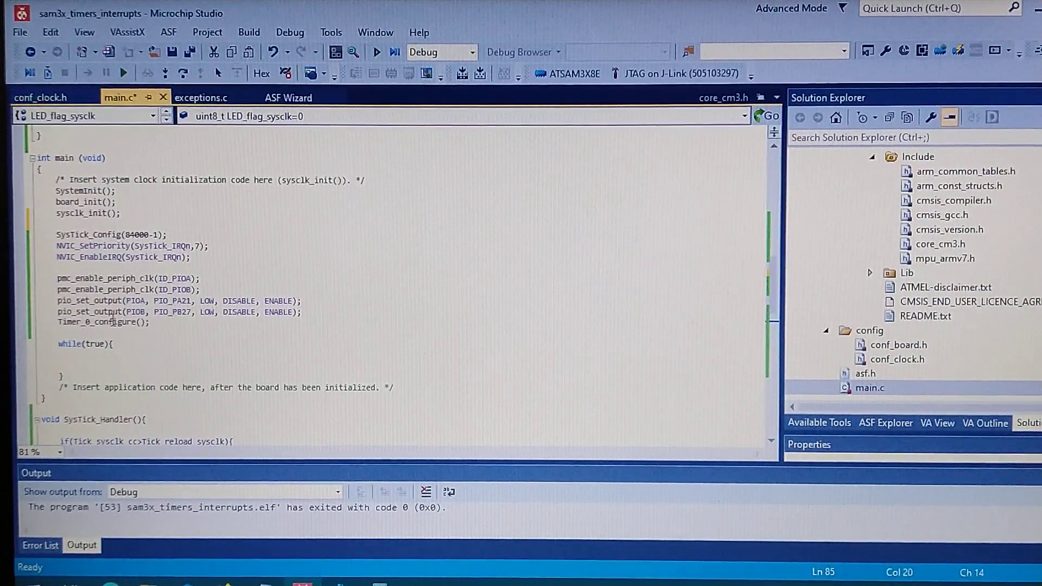
pyautogui.doubleClick(98, 321)
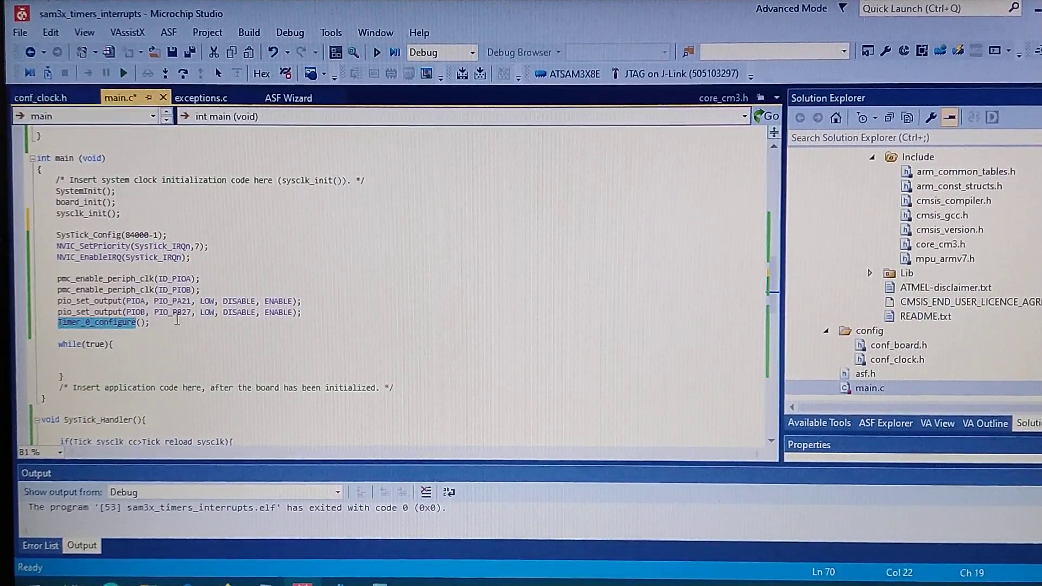
pyautogui.scroll(5, 168, 324)
pyautogui.scroll(5, 169, 324)
pyautogui.scroll(4, 169, 324)
pyautogui.scroll(-1, 181, 343)
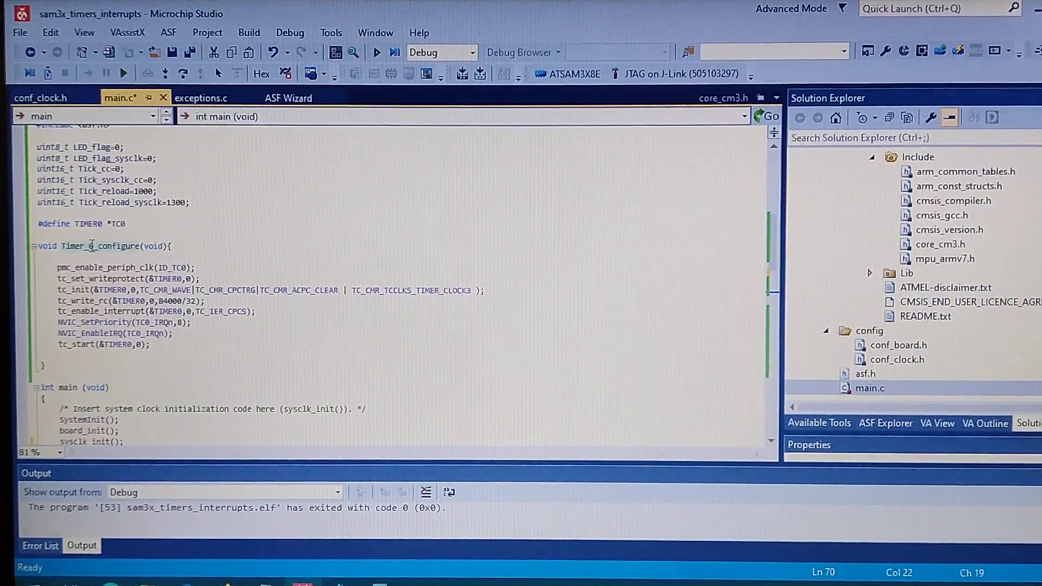
pyautogui.click(180, 266)
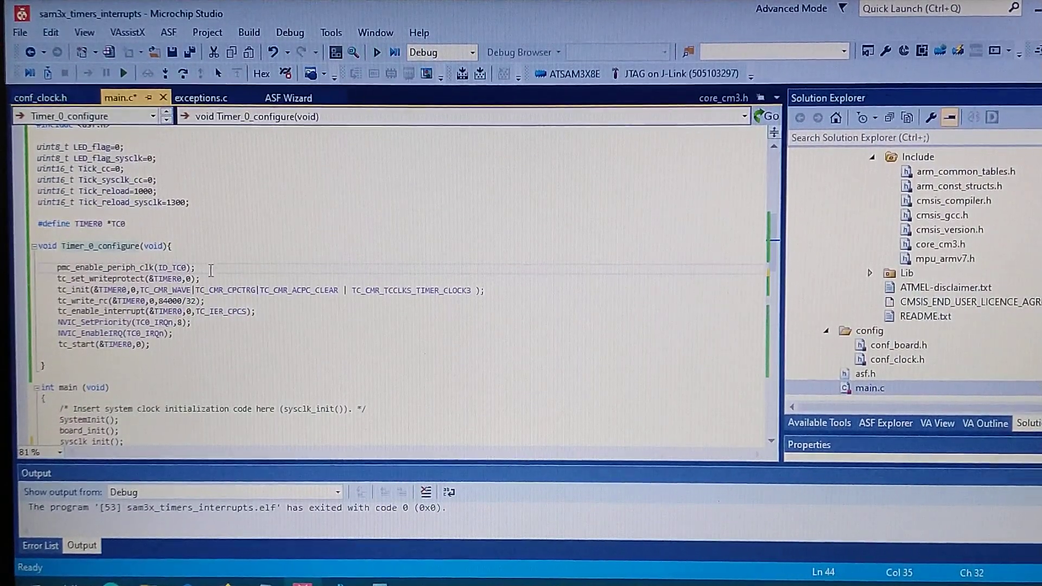
pyautogui.doubleClick(106, 278)
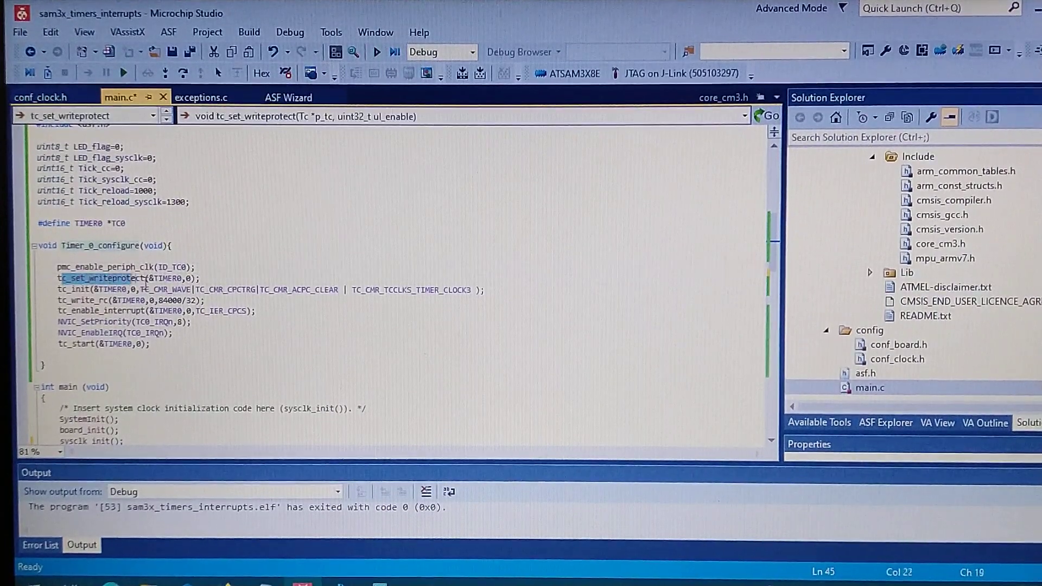
pyautogui.click(202, 278)
pyautogui.scroll(-1, 204, 277)
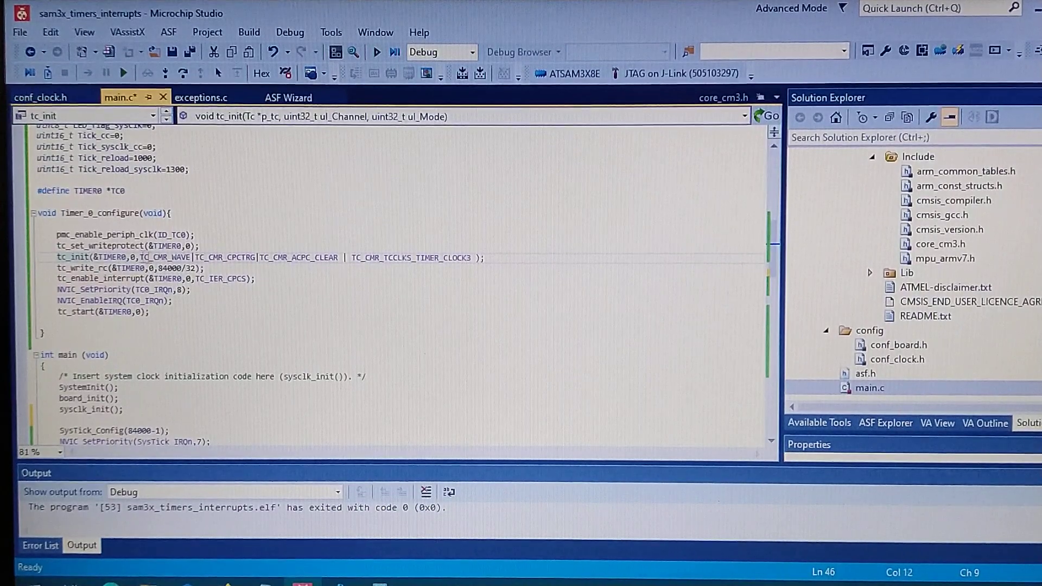
pyautogui.click(95, 192)
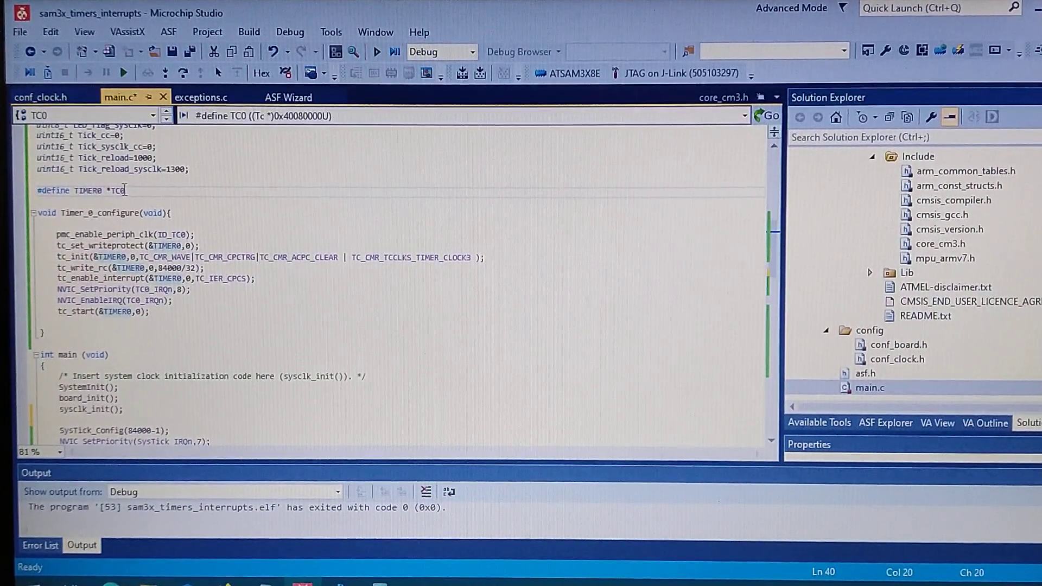
pyautogui.click(131, 259)
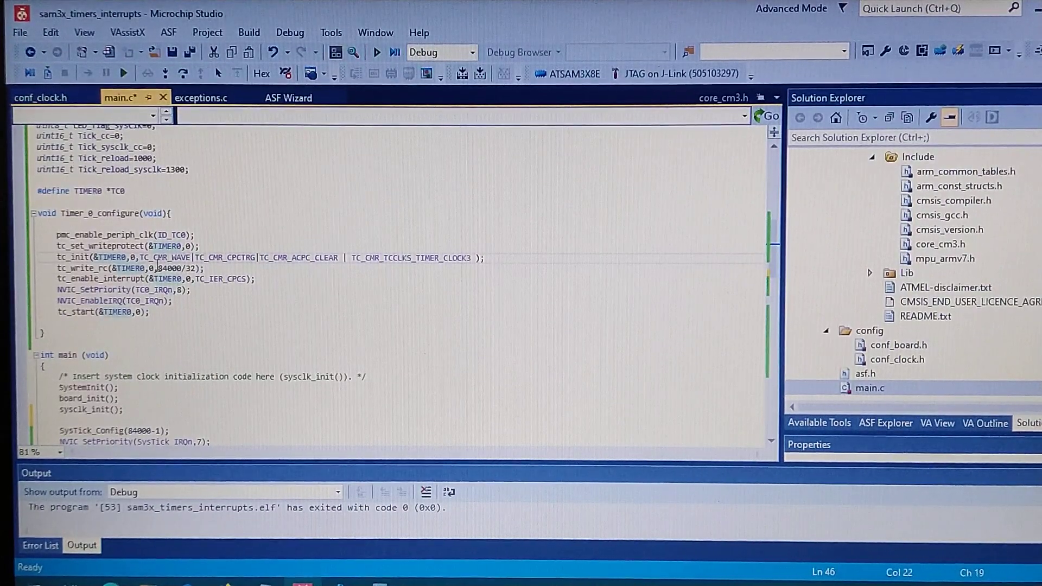
pyautogui.moveTo(140, 258); pyautogui.dragTo(359, 257)
pyautogui.click(237, 245)
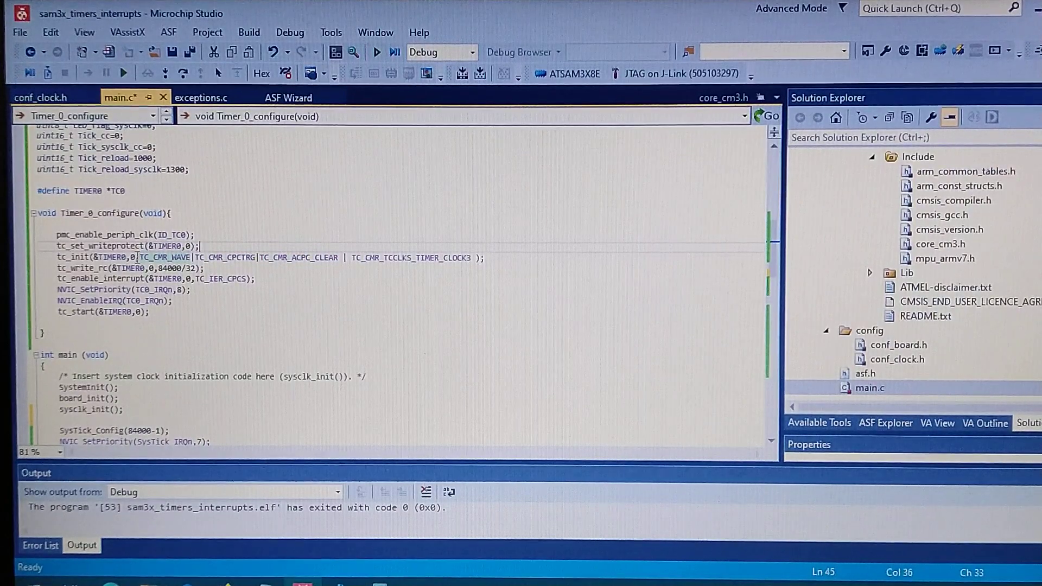
pyautogui.scroll(-1, 228, 257)
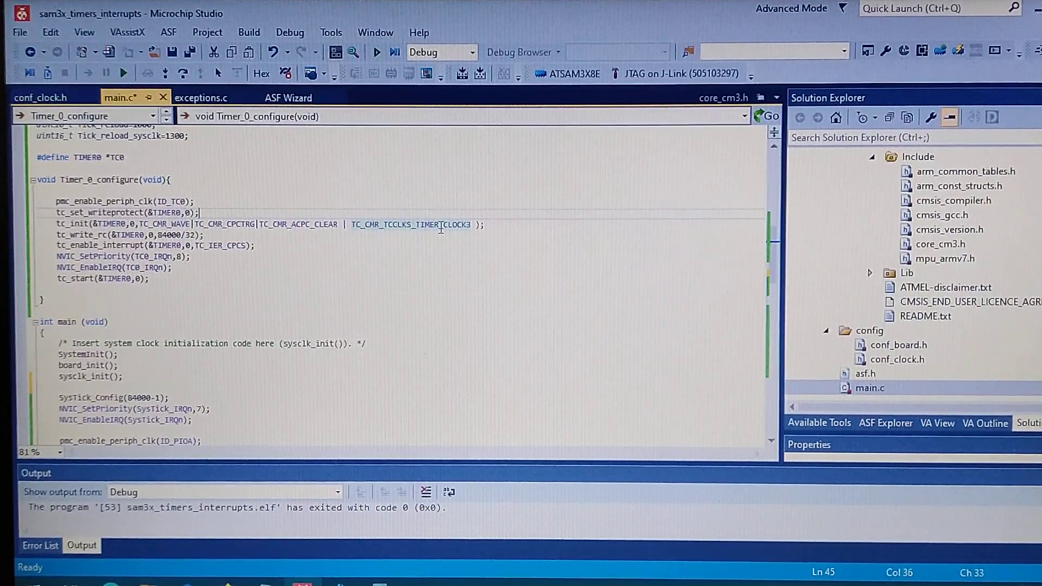
pyautogui.click(440, 228)
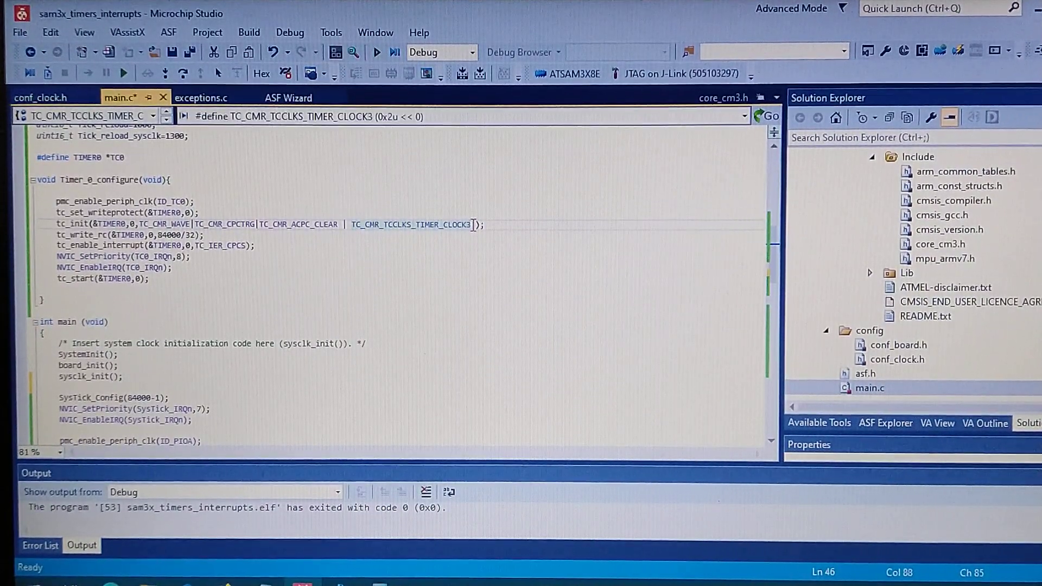
pyautogui.moveTo(470, 225)
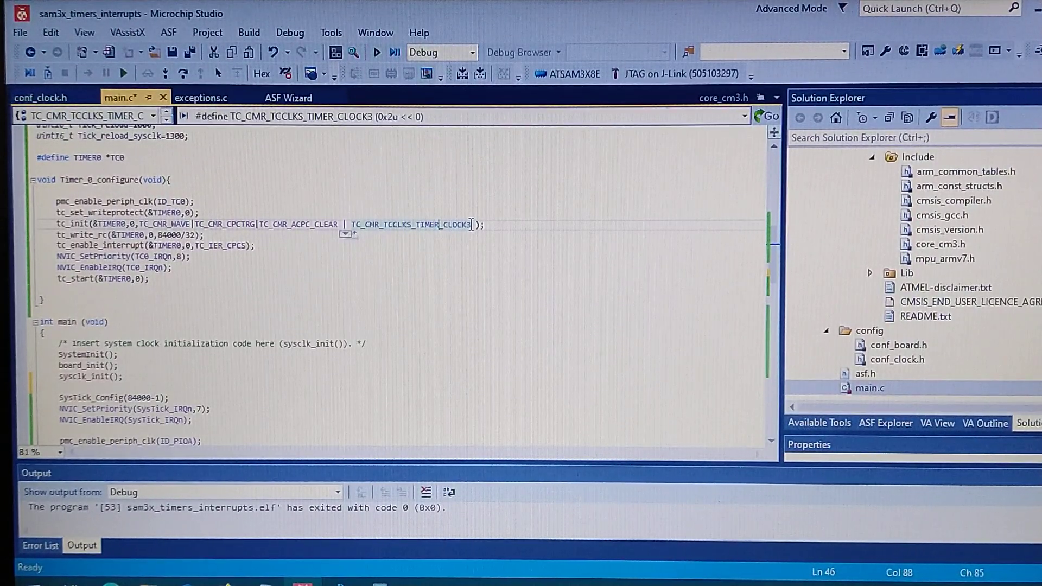
# - Find the datasheet's TCCLKS table in Firefox and mark the MCK/32 divider
pyautogui.hotkey('alt', 'Tab')
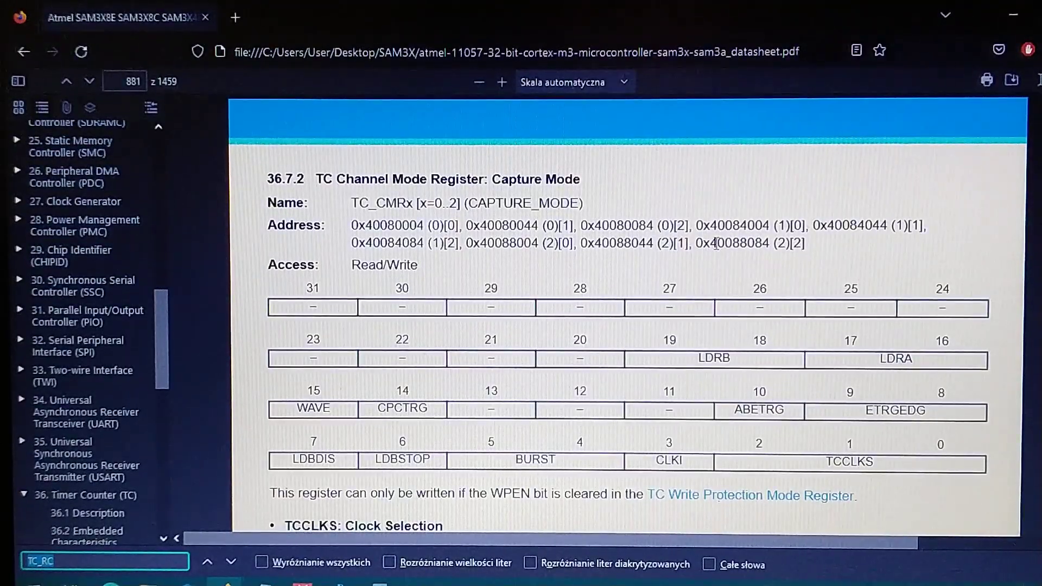
pyautogui.scroll(3, 676, 269)
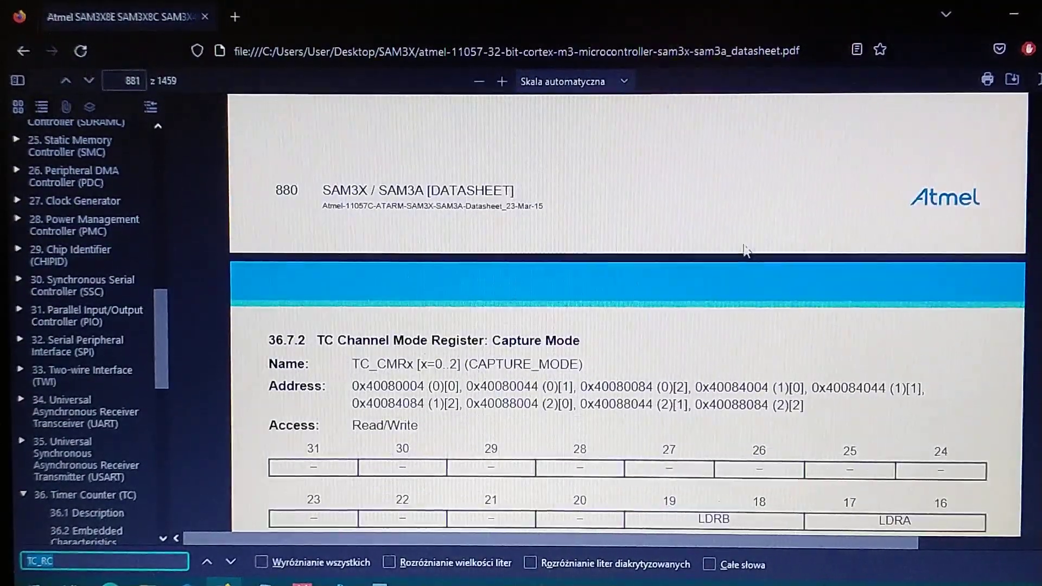
pyautogui.scroll(-3, 677, 269)
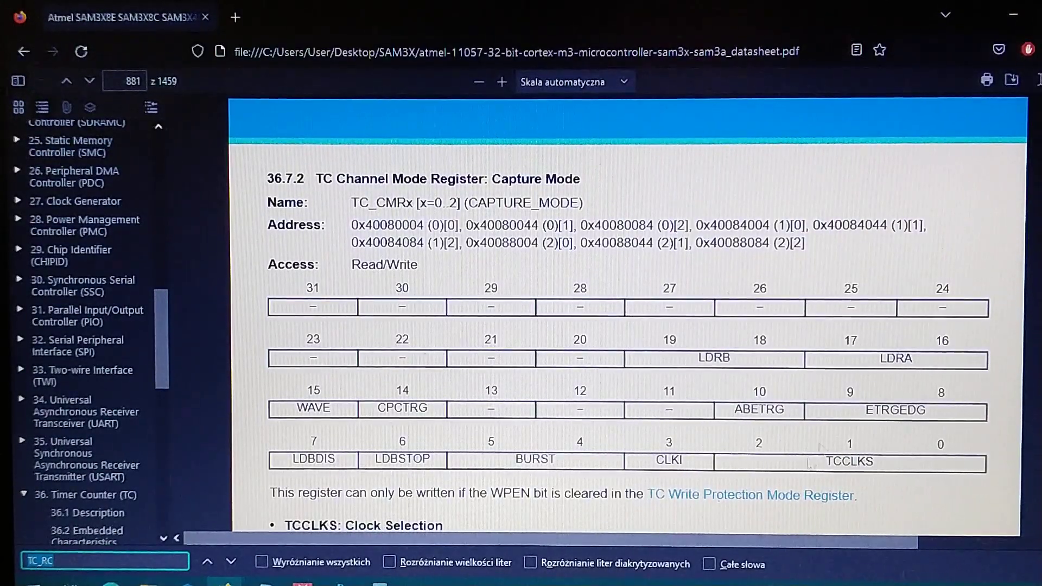
pyautogui.scroll(-1, 608, 384)
pyautogui.scroll(1, 636, 375)
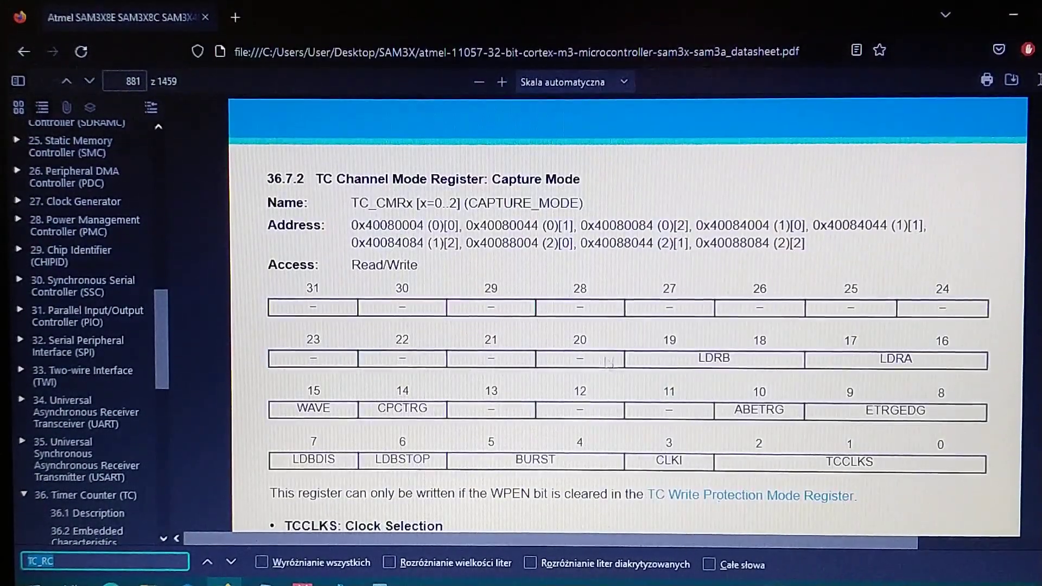
pyautogui.scroll(-2, 658, 362)
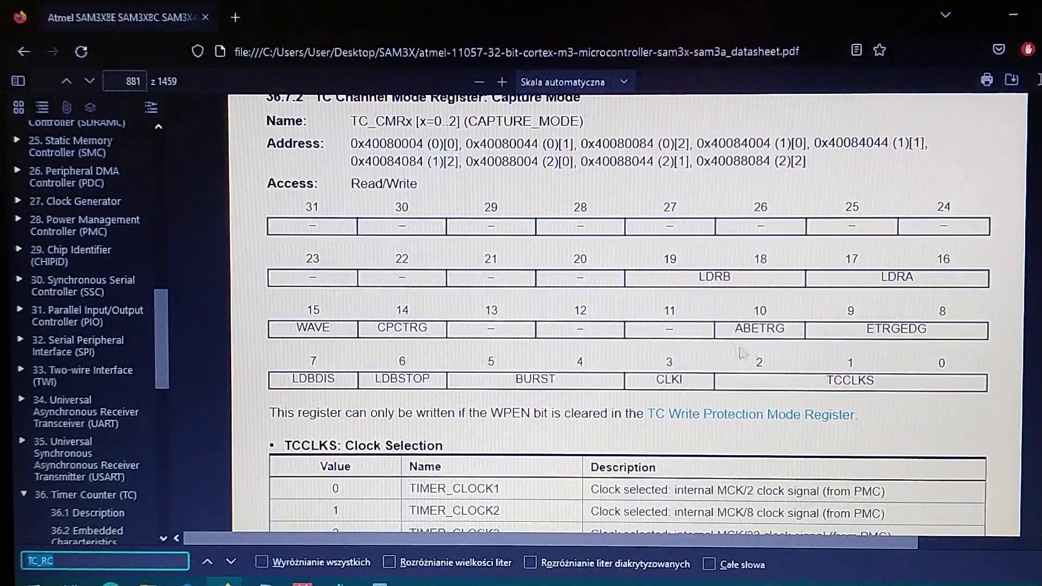
pyautogui.scroll(-1, 658, 336)
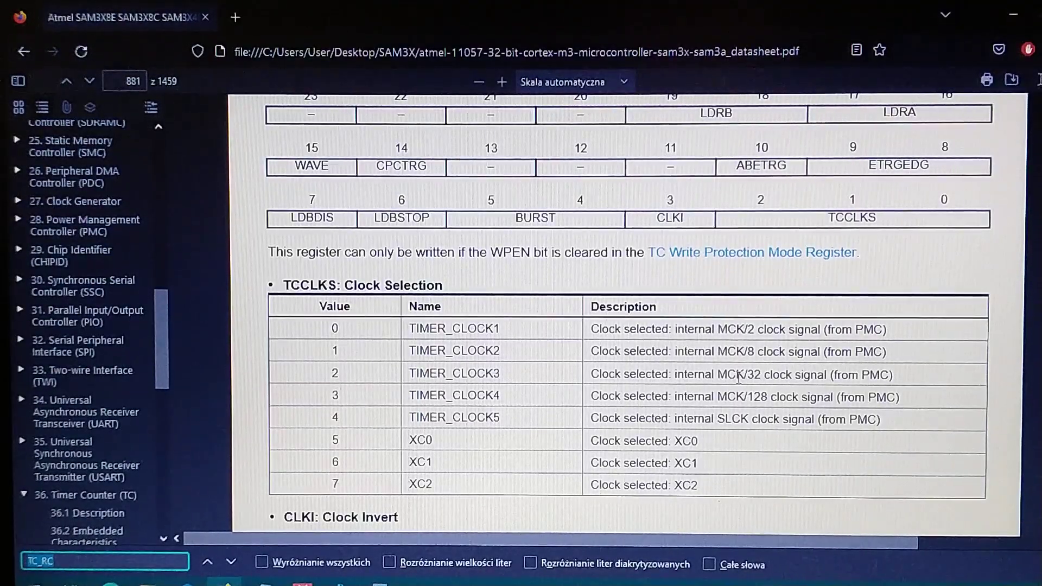
pyautogui.moveTo(718, 375); pyautogui.dragTo(749, 375)
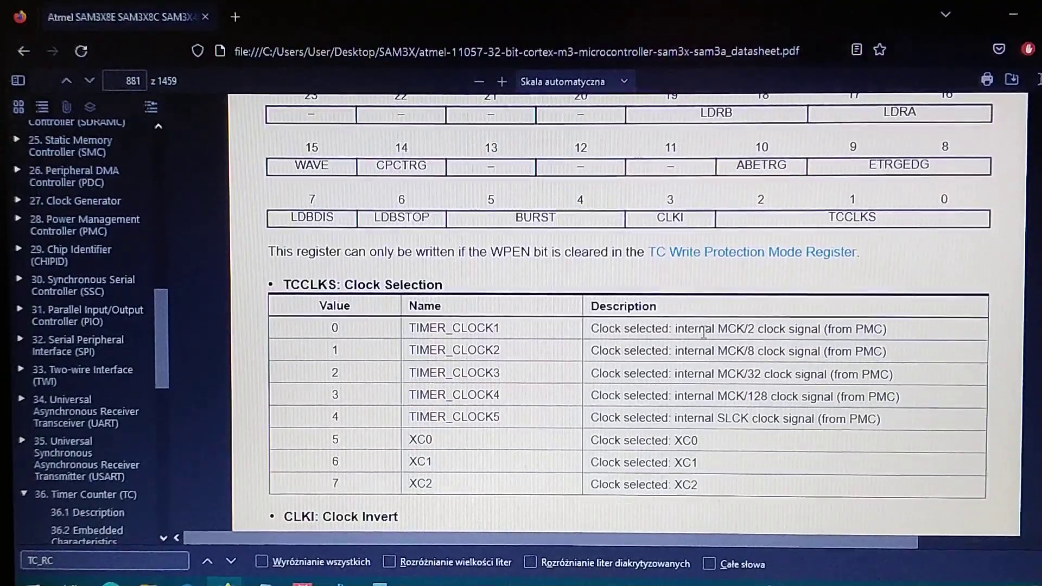
# - Back in the editor, inspect the TC_CMR_CPCTRG and TC_CMR_ACPC_CLEAR flag definitions in tc_init
pyautogui.hotkey('alt', 'Tab')
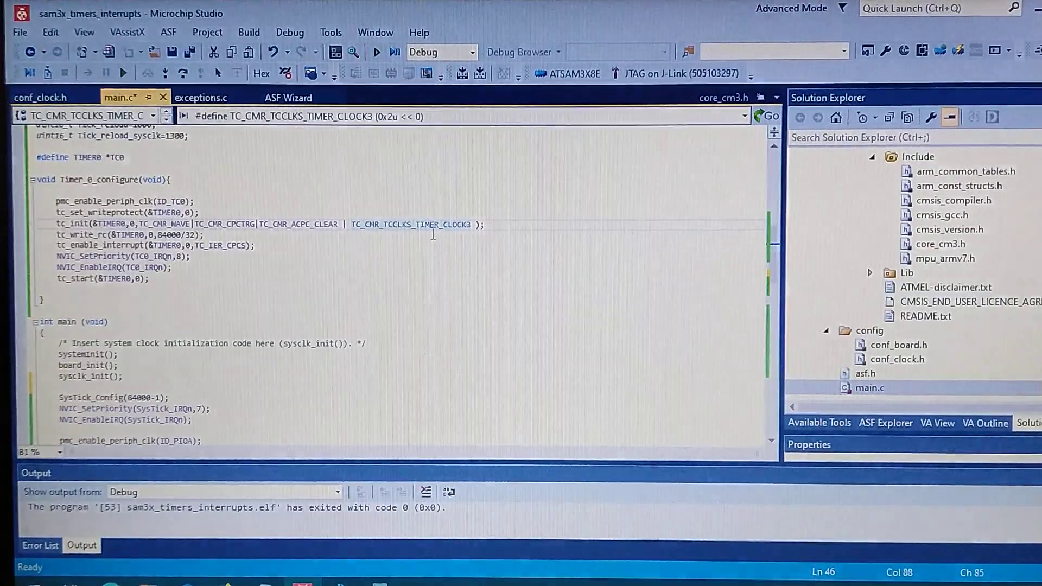
pyautogui.click(328, 224)
pyautogui.scroll(1, 328, 224)
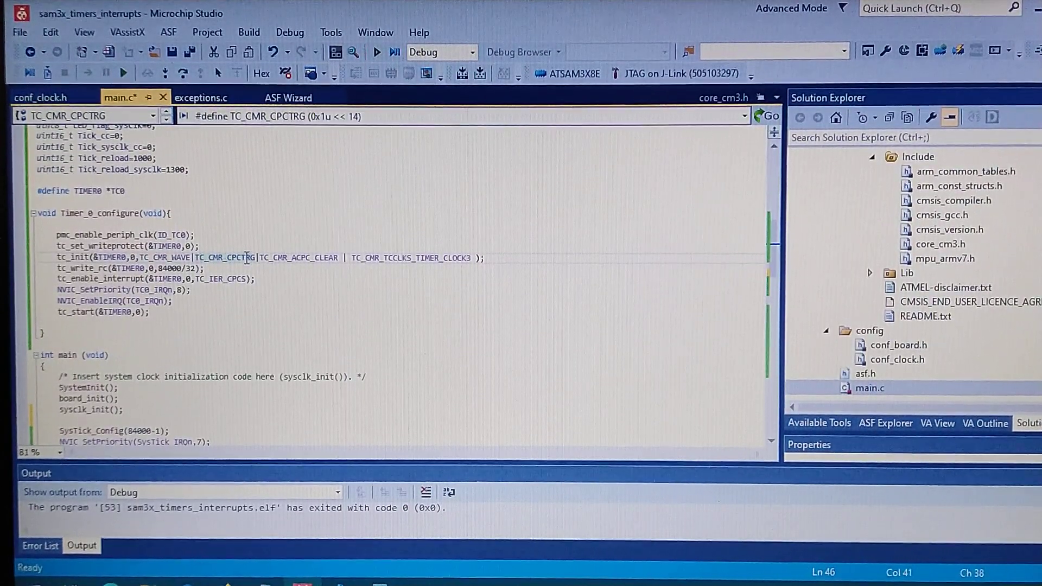
pyautogui.press('Right')
pyautogui.press('Right')
pyautogui.press('Right')
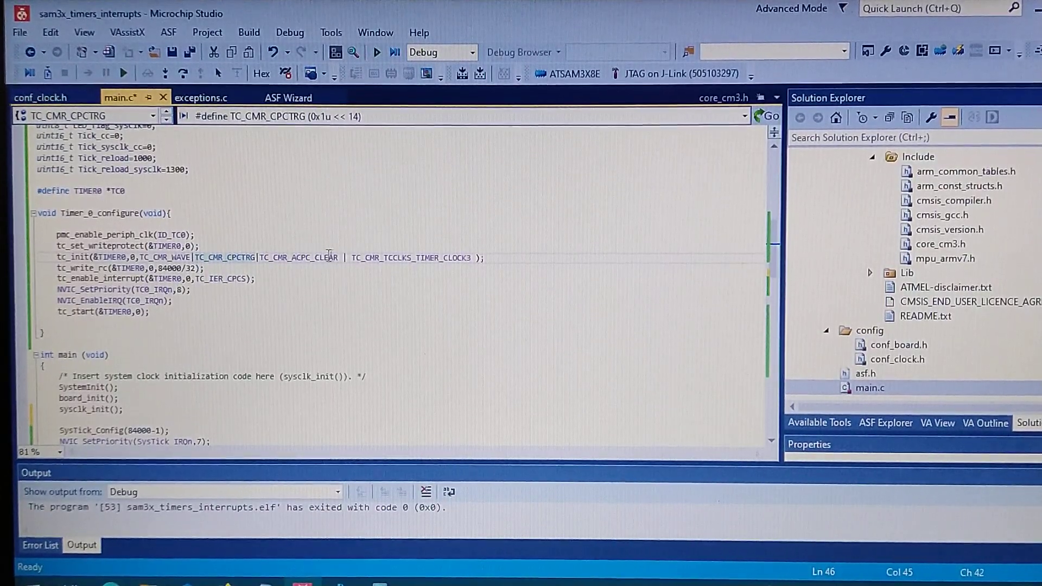
pyautogui.click(300, 257)
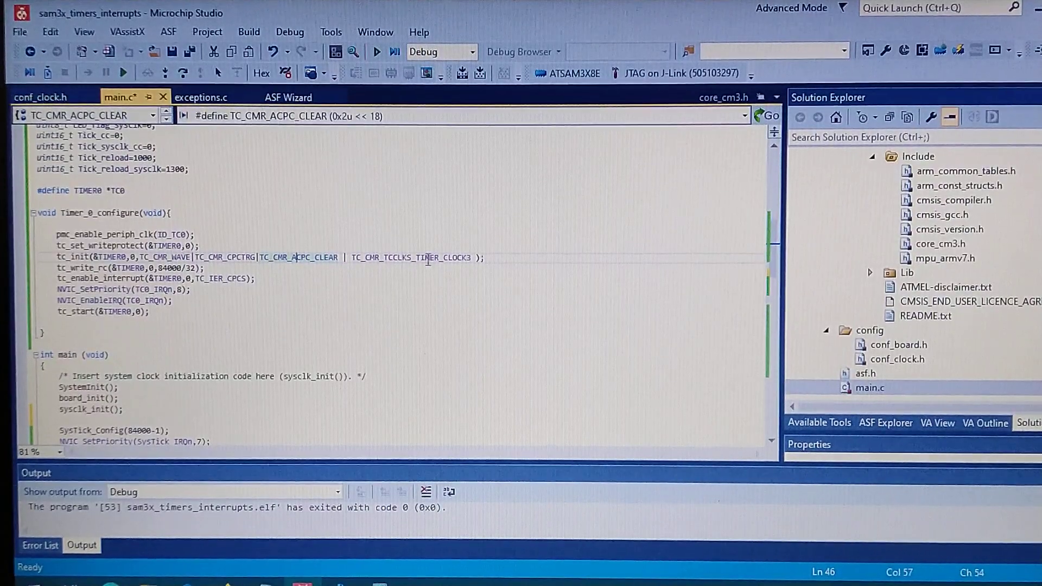
# - Move to the tc_write_rc compare value 84000/32 for review
pyautogui.click(377, 277)
pyautogui.scroll(-1, 376, 277)
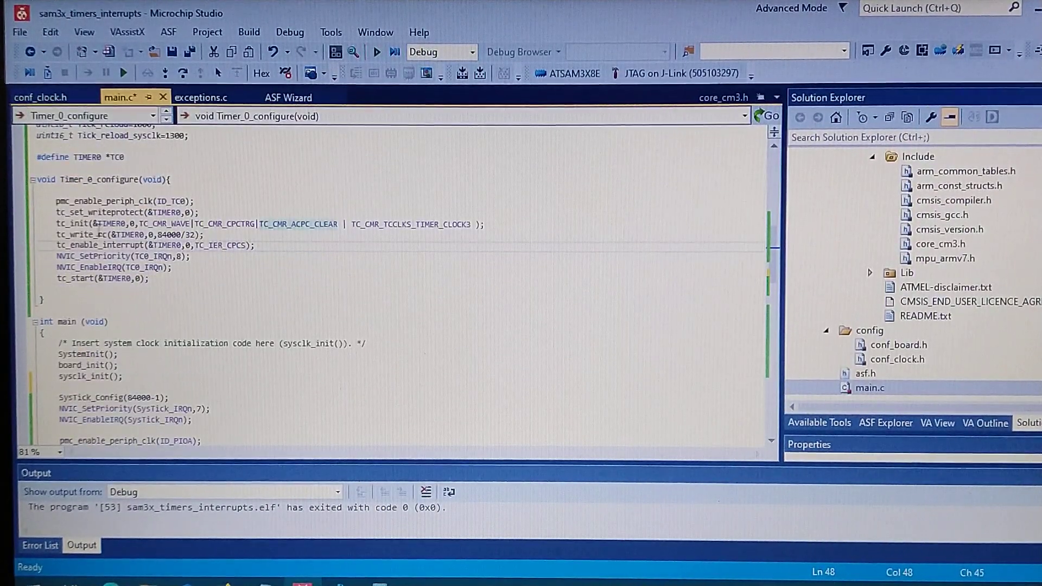
pyautogui.click(169, 236)
pyautogui.click(175, 235)
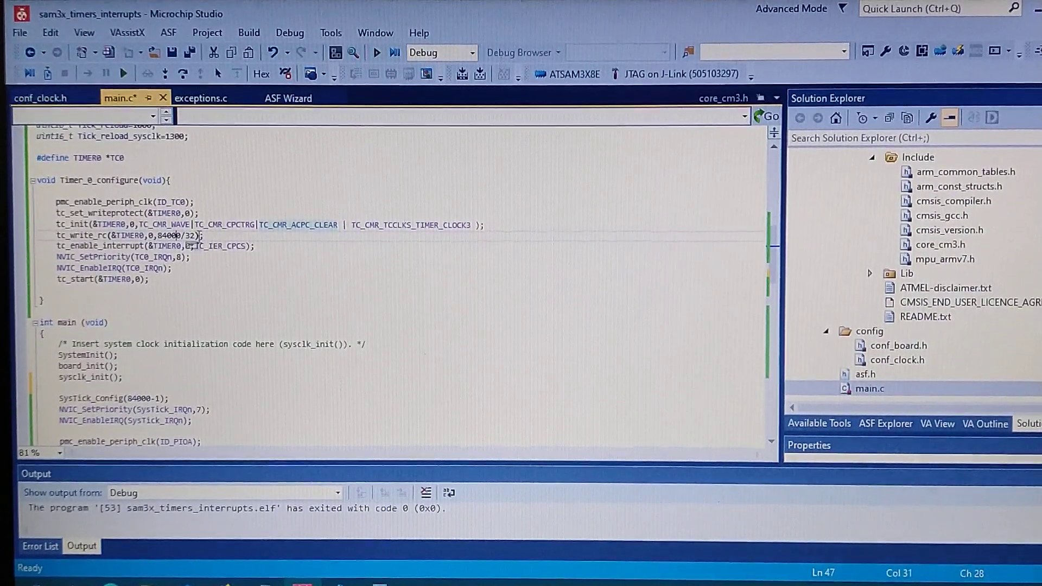
# - Change the tc_write_rc compare value to (84000/32-1)
pyautogui.click(159, 234)
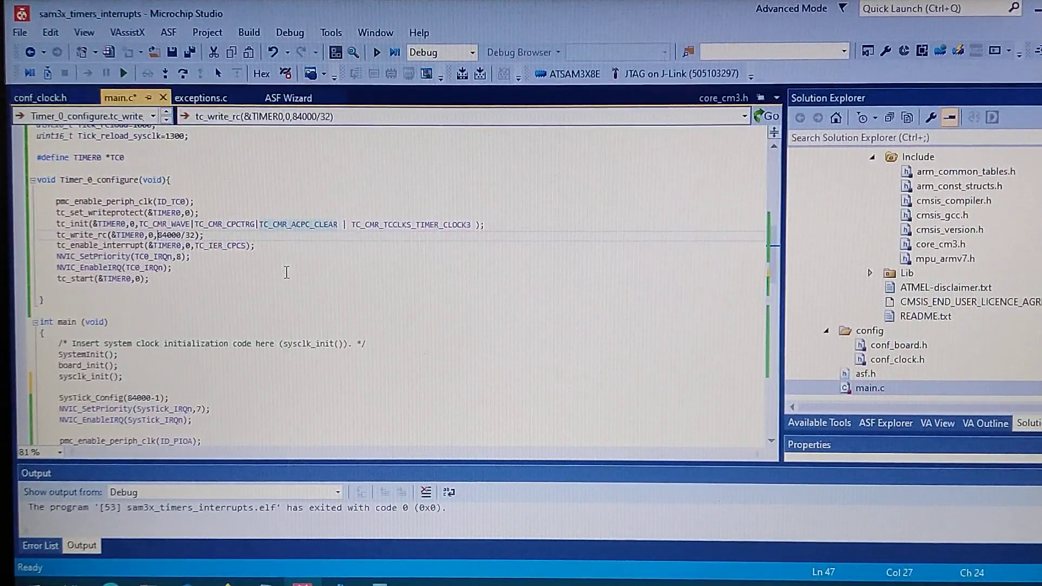
pyautogui.write('(')
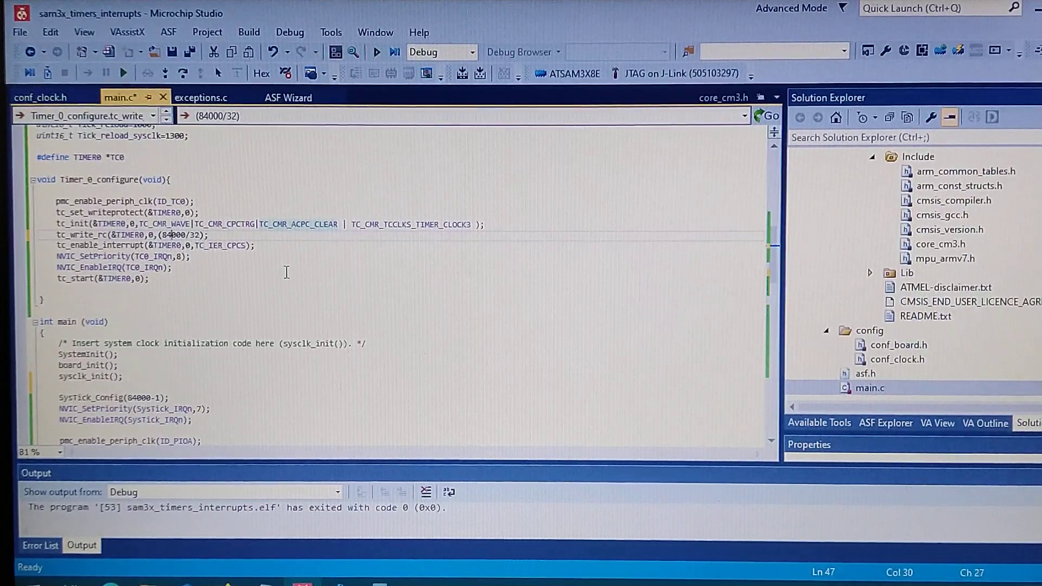
pyautogui.press('Right')
pyautogui.press('Right')
pyautogui.press('Right')
pyautogui.write(')')
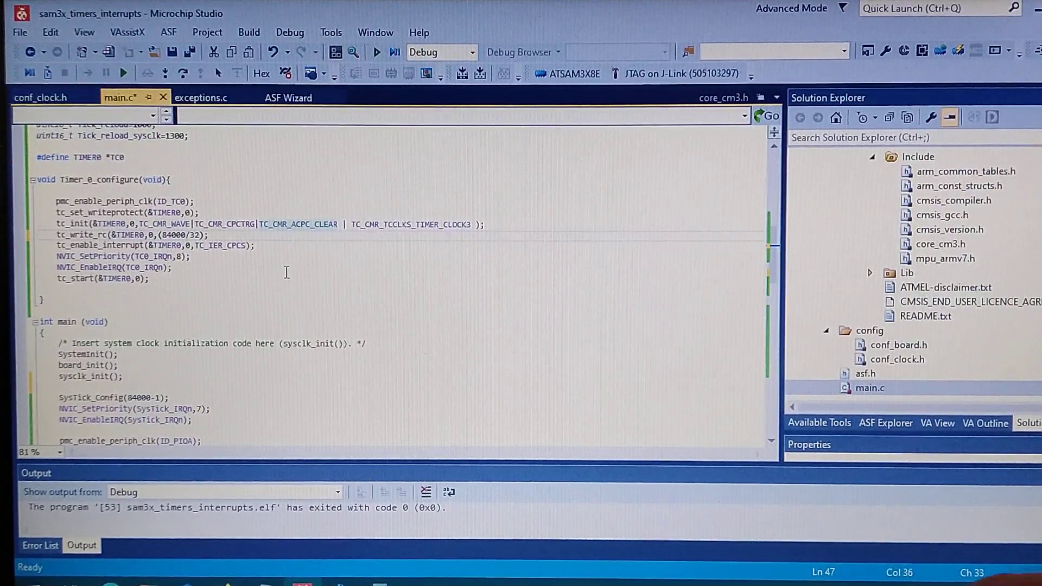
pyautogui.write('-')
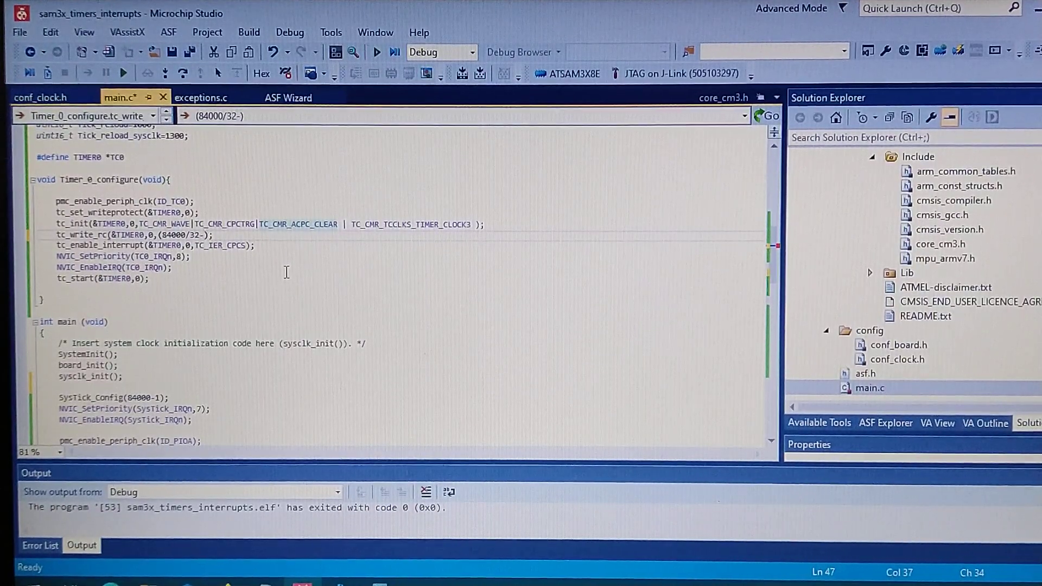
pyautogui.write(')')
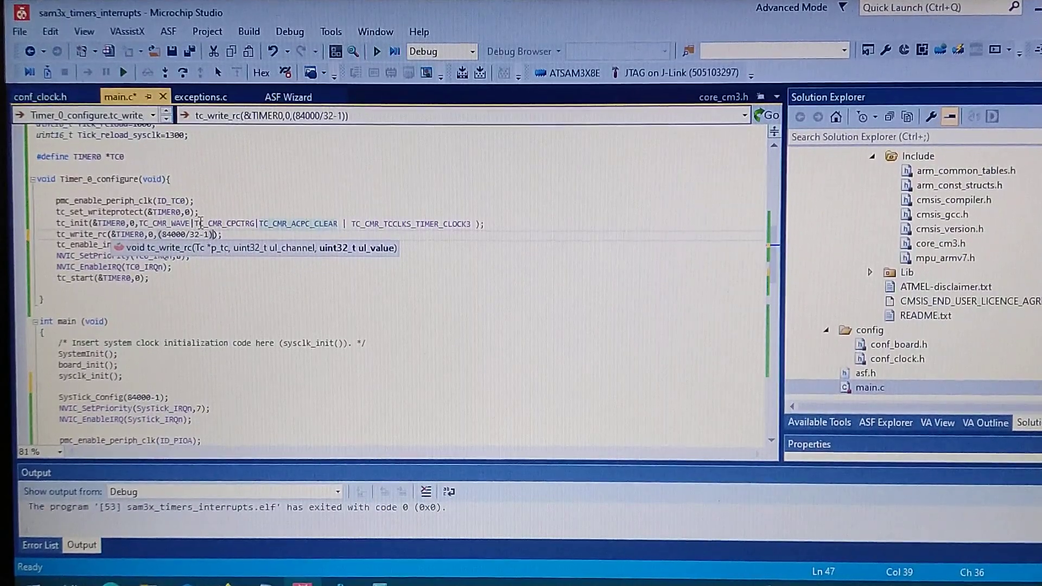
pyautogui.press('Up')
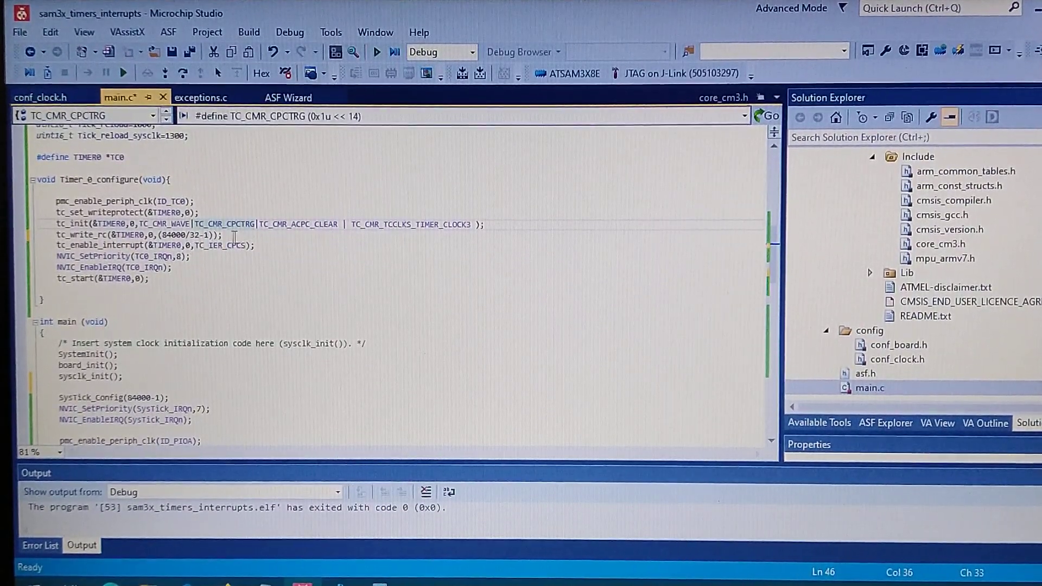
pyautogui.click(244, 235)
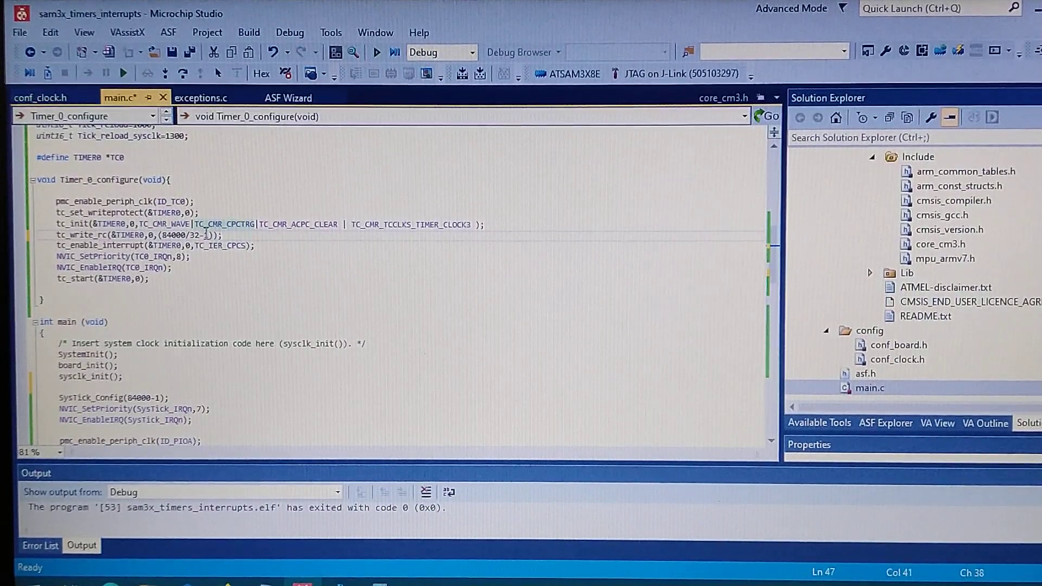
pyautogui.scroll(-1, 208, 234)
# - Review the tc_enable_interrupt call with its TC_IER_CPCS interrupt source
pyautogui.doubleClick(102, 213)
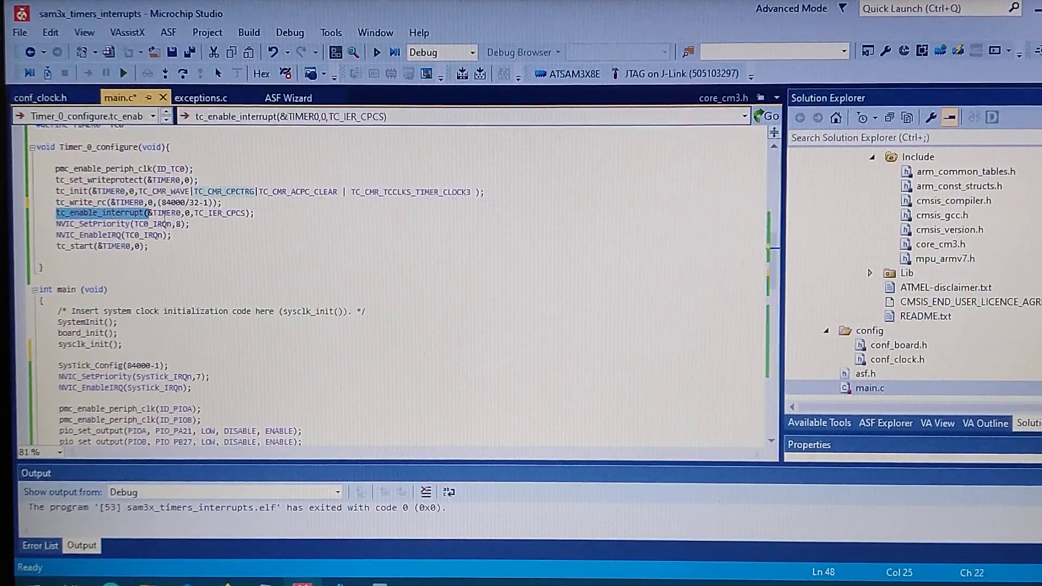
pyautogui.click(241, 214)
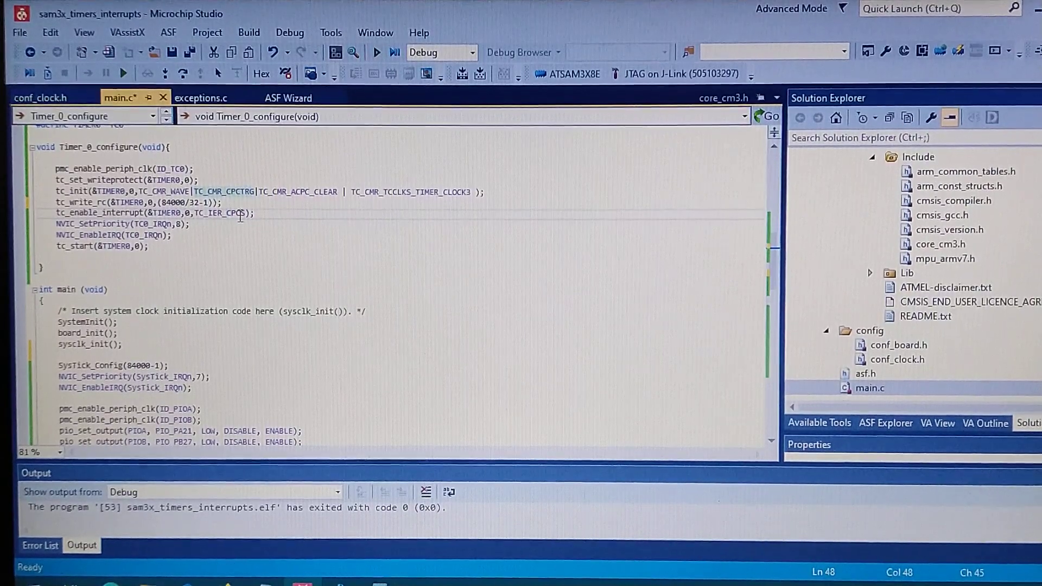
pyautogui.doubleClick(242, 215)
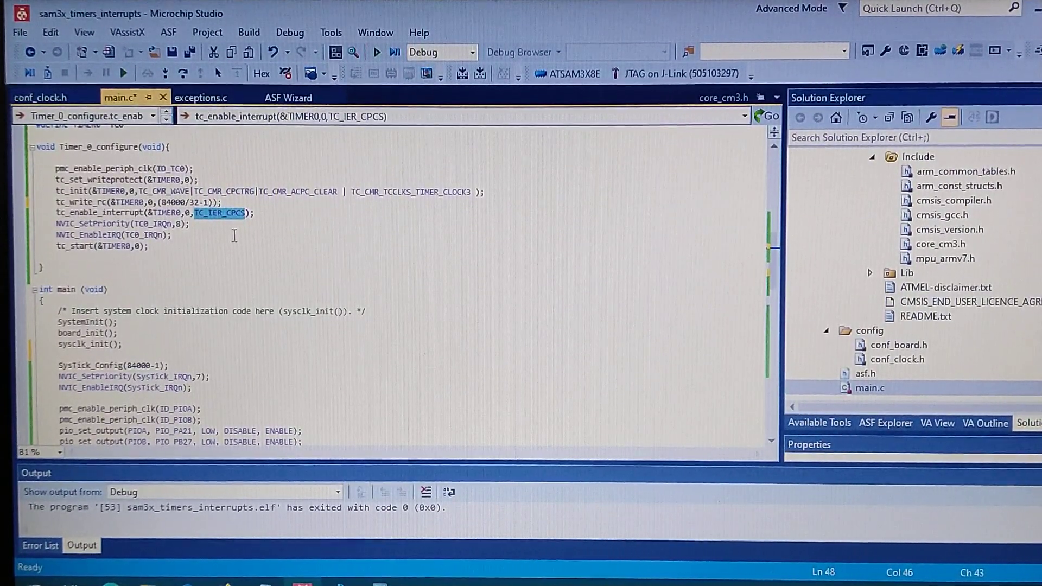
pyautogui.click(196, 225)
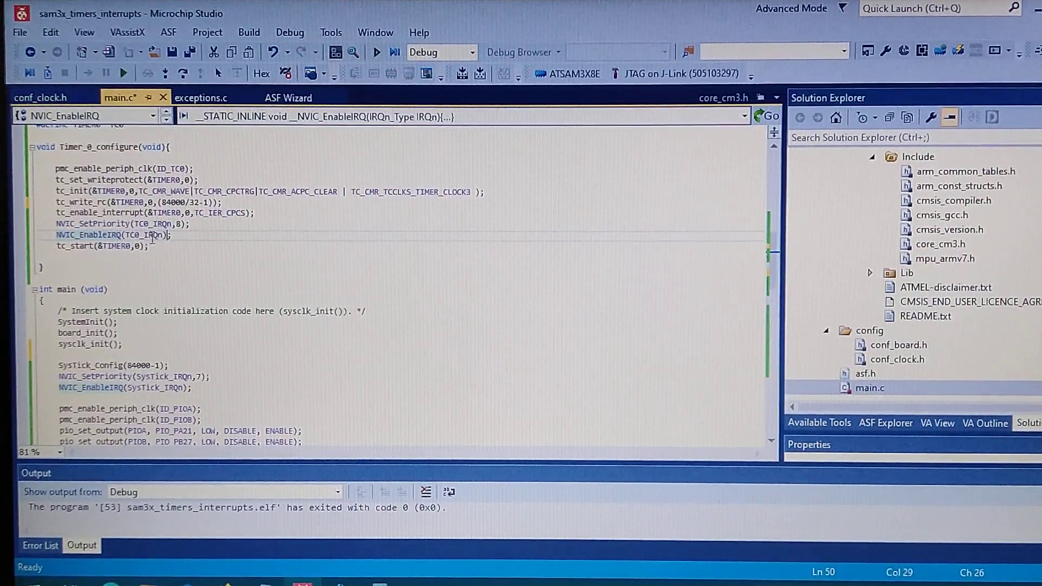
# - Check the tc_start(&TIMER0,0) call ending Timer_0_configure
pyautogui.doubleClick(68, 245)
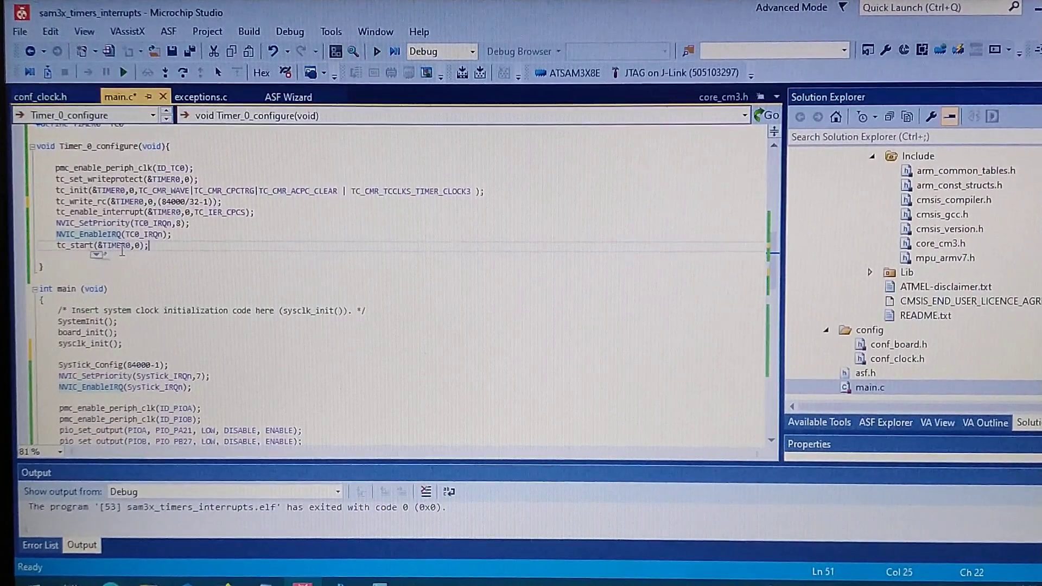
pyautogui.click(140, 246)
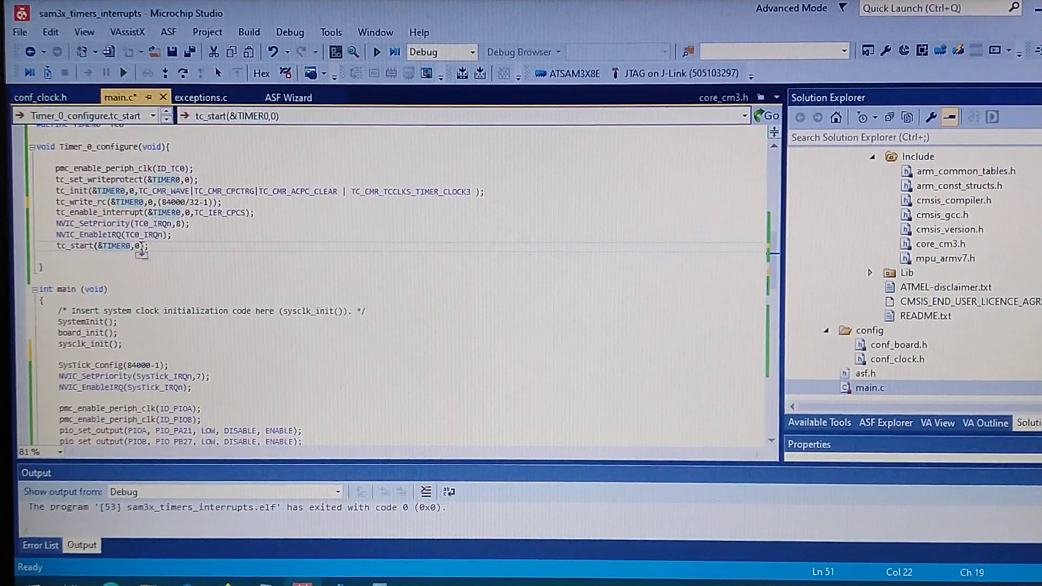
pyautogui.click(117, 266)
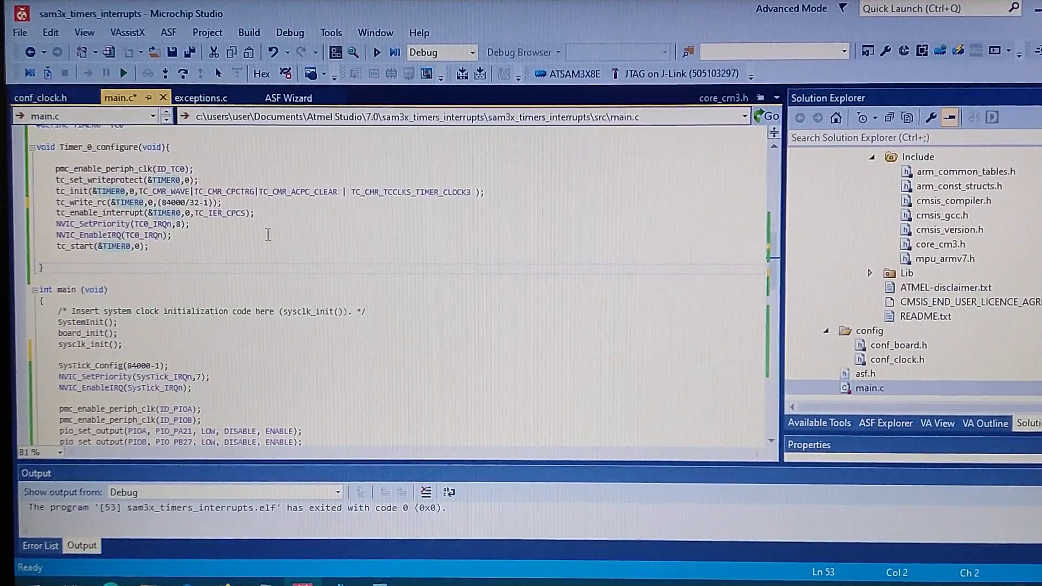
pyautogui.scroll(-3, 266, 234)
pyautogui.scroll(-3, 266, 234)
pyautogui.scroll(-2, 266, 234)
pyautogui.scroll(-5, 266, 233)
pyautogui.scroll(-4, 266, 234)
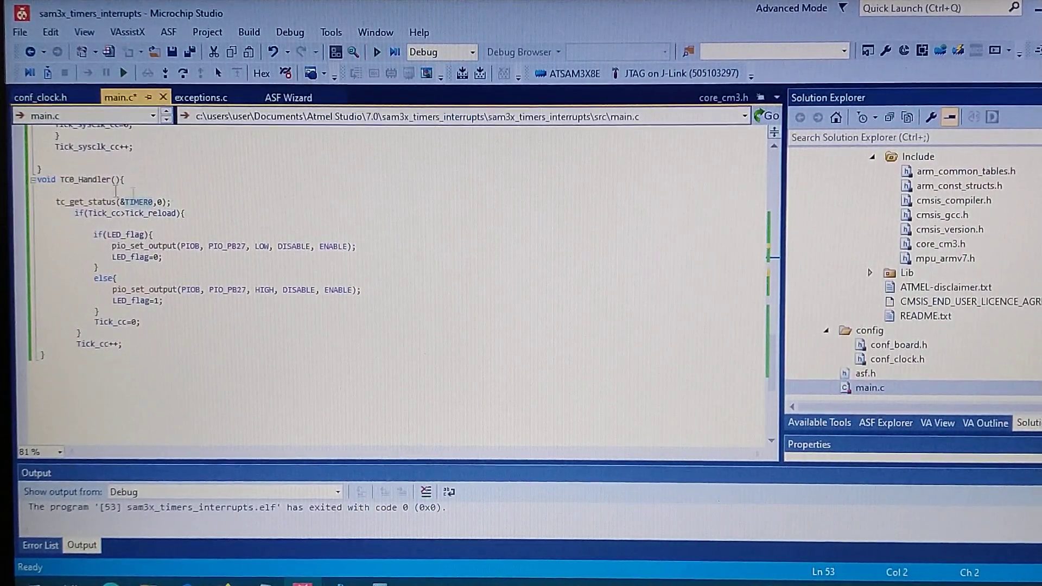
# - Insert a blank line after the tc_get_status call in TC0_Handler
pyautogui.click(204, 201)
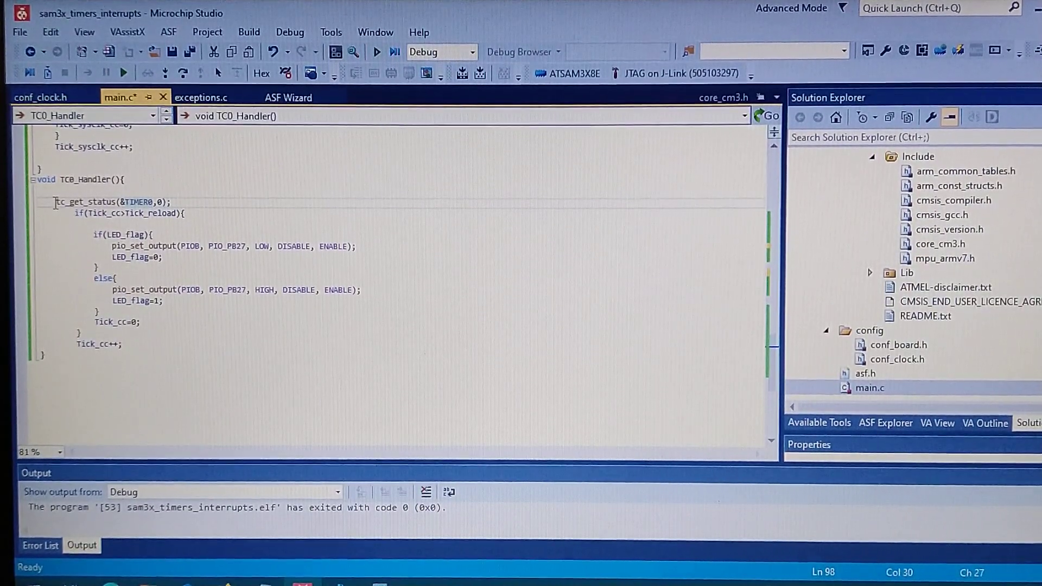
pyautogui.moveTo(56, 200); pyautogui.dragTo(85, 202)
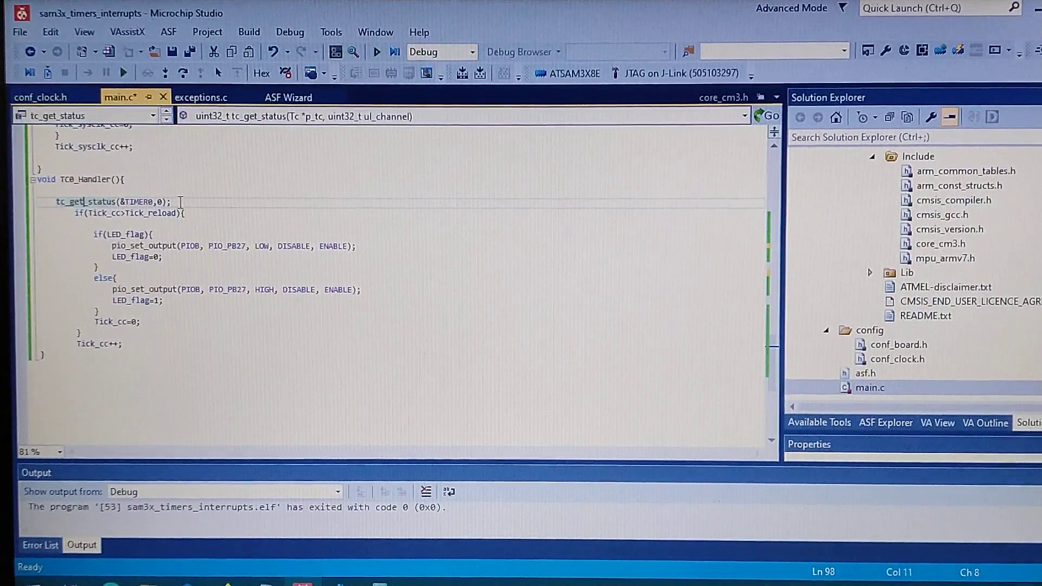
pyautogui.click(161, 202)
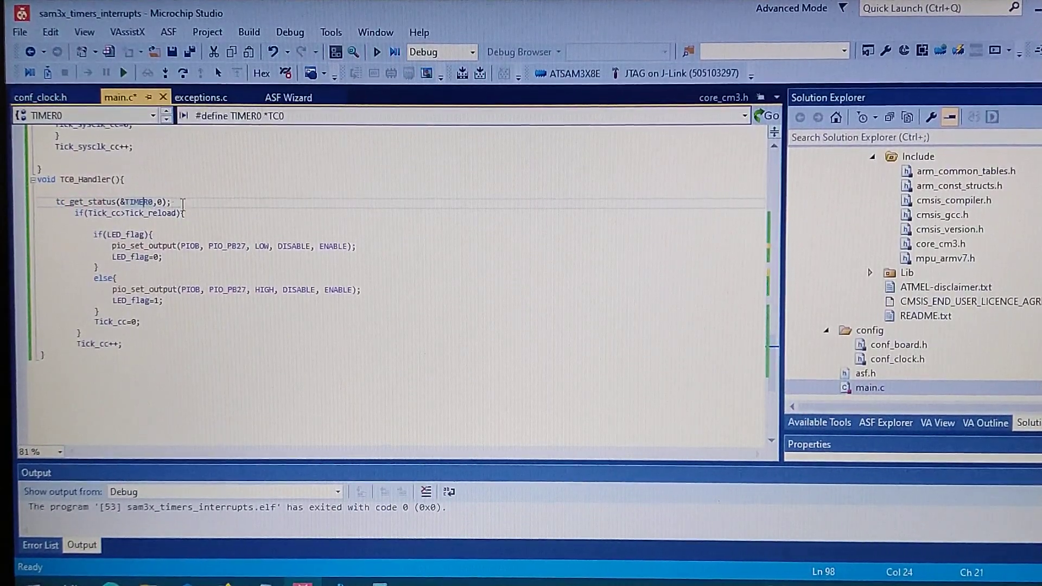
pyautogui.press('End')
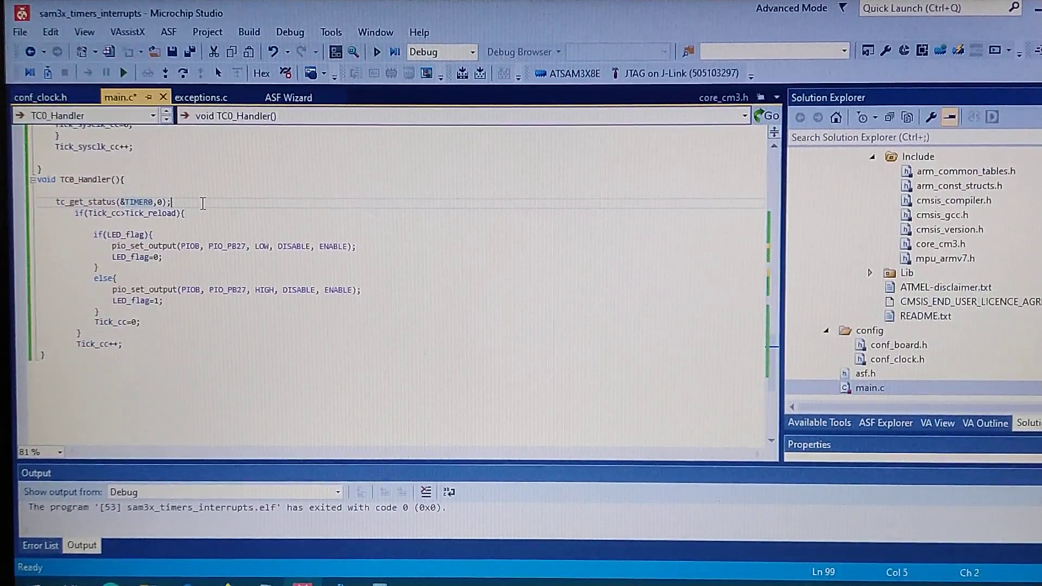
pyautogui.press('Return')
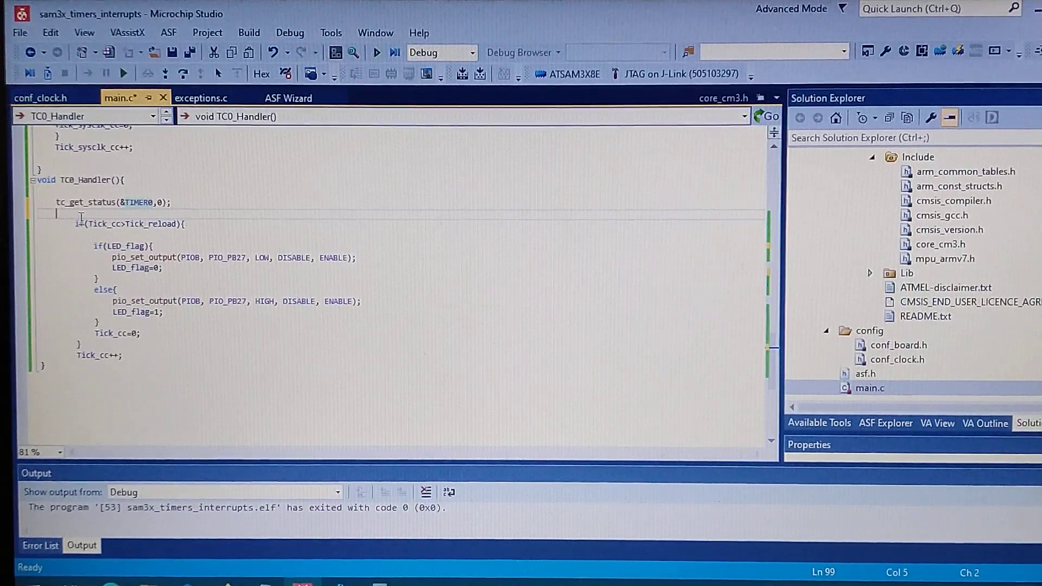
pyautogui.moveTo(56, 201); pyautogui.dragTo(140, 202)
pyautogui.click(176, 202)
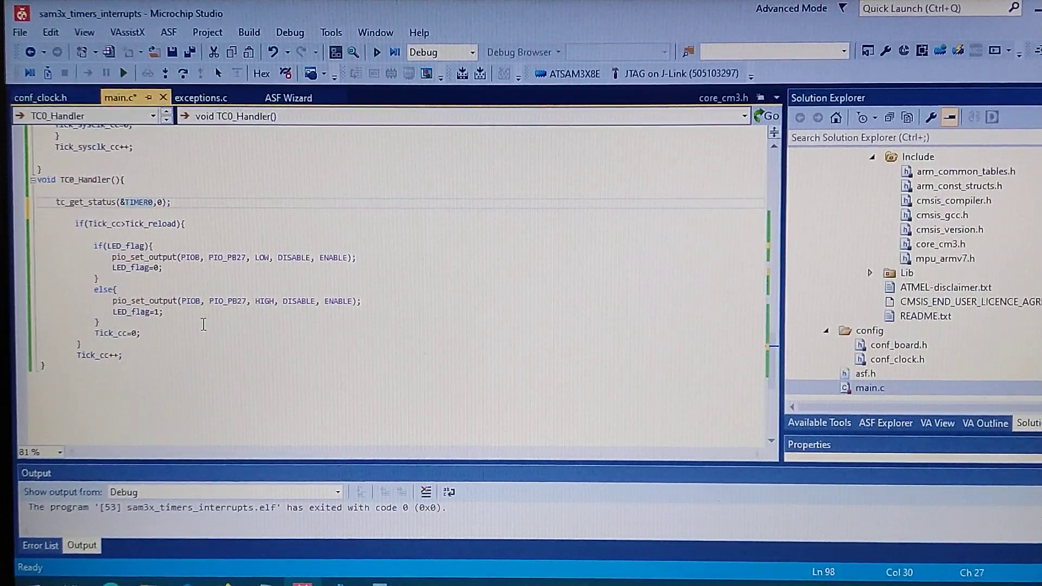
pyautogui.scroll(6, 147, 358)
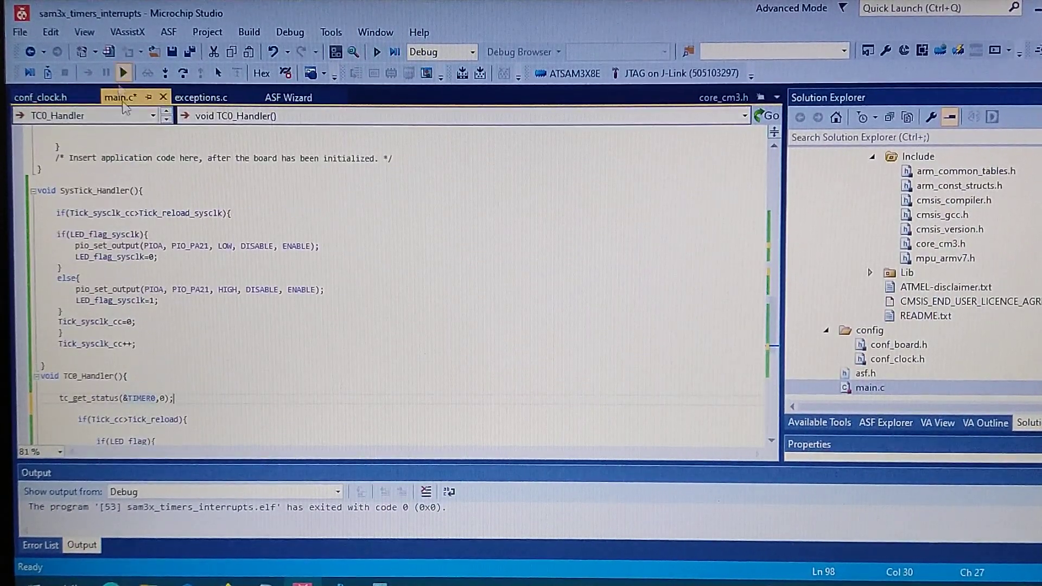
pyautogui.scroll(-3, 333, 281)
pyautogui.scroll(-3, 333, 280)
pyautogui.click(163, 288)
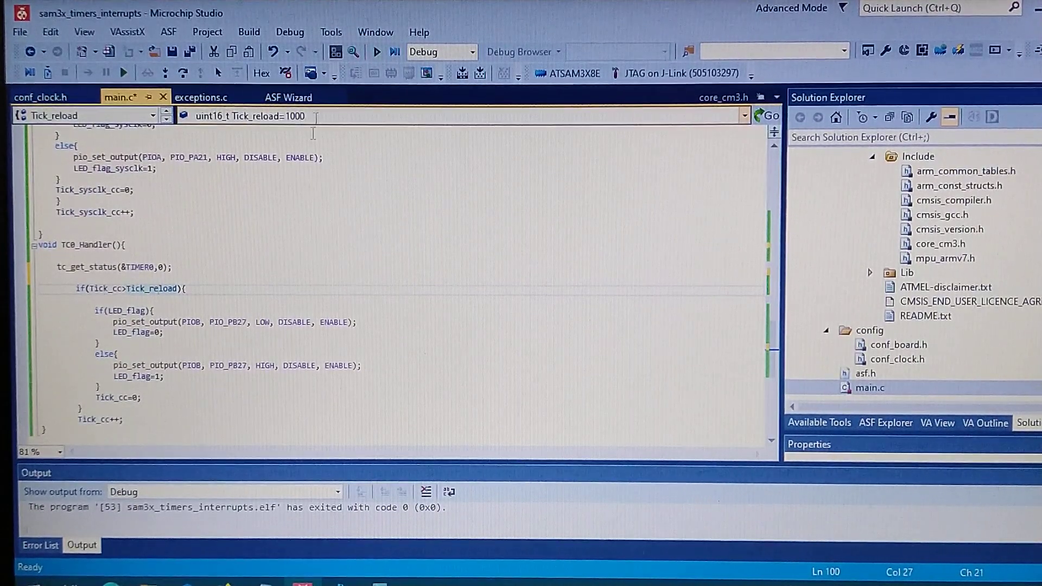
pyautogui.click(109, 288)
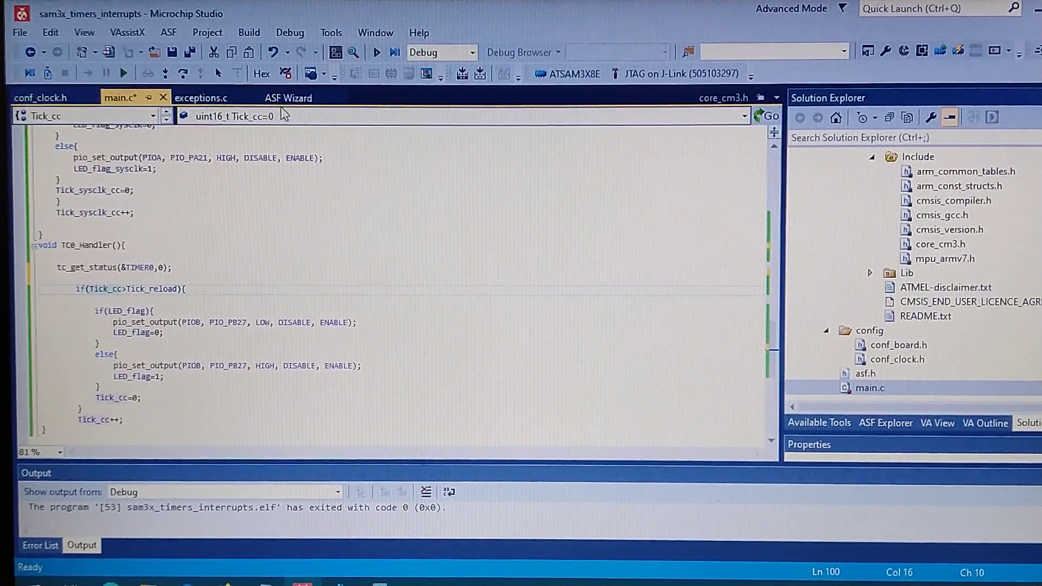
pyautogui.scroll(-2, 284, 244)
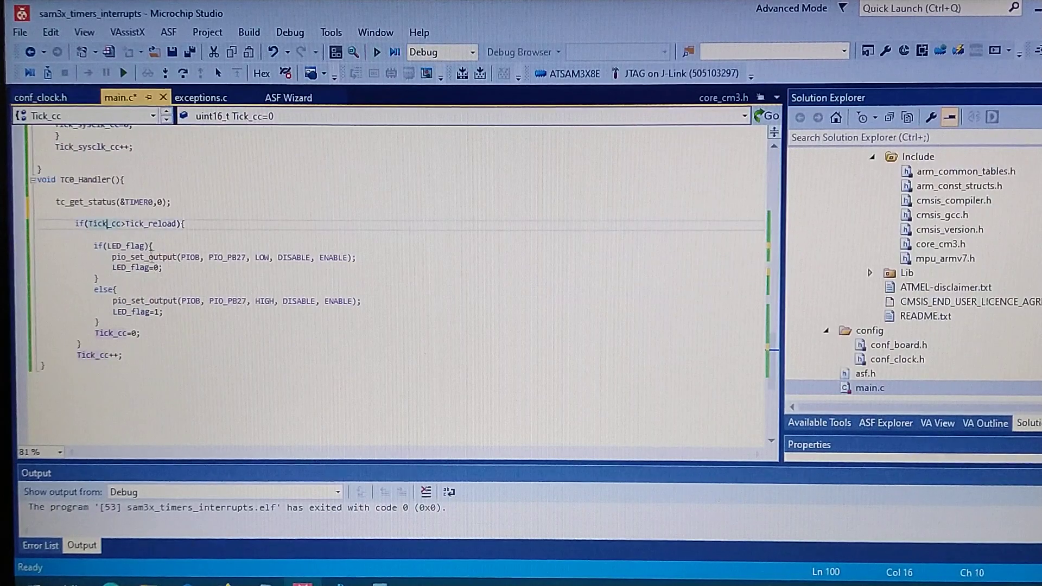
pyautogui.click(95, 354)
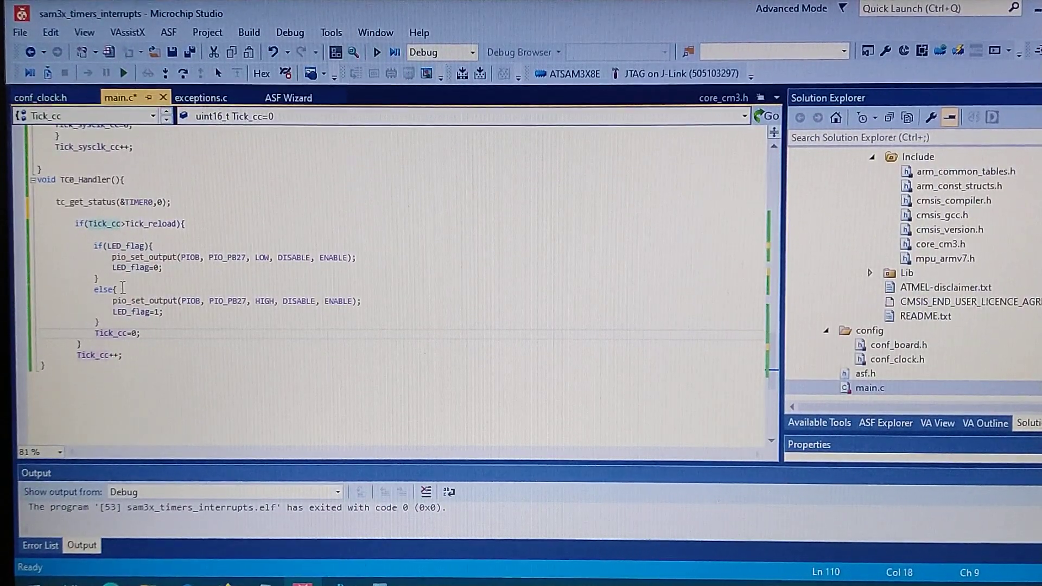
pyautogui.scroll(1, 257, 391)
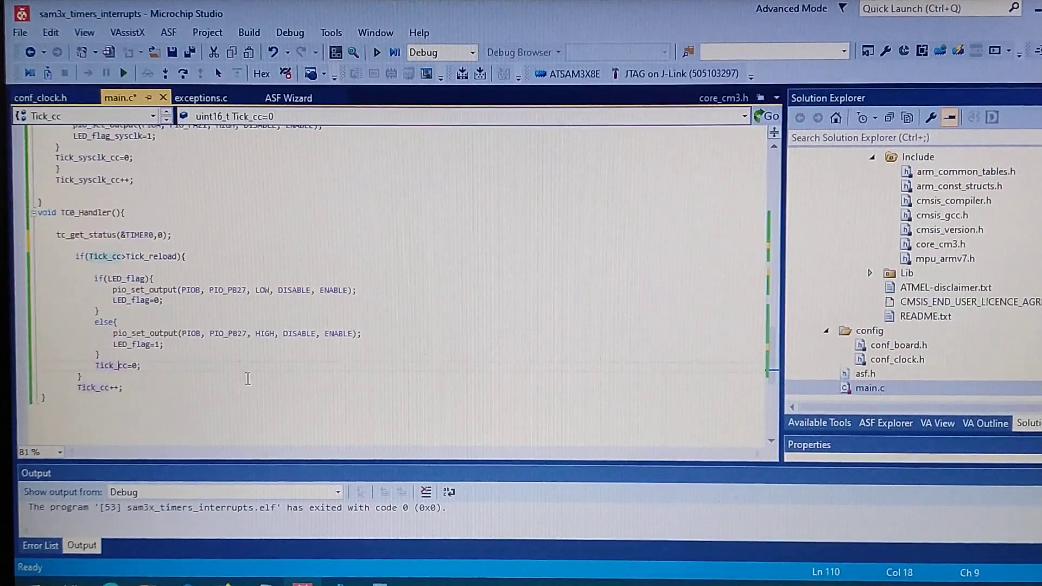
pyautogui.scroll(1, 256, 392)
pyautogui.scroll(1, 278, 367)
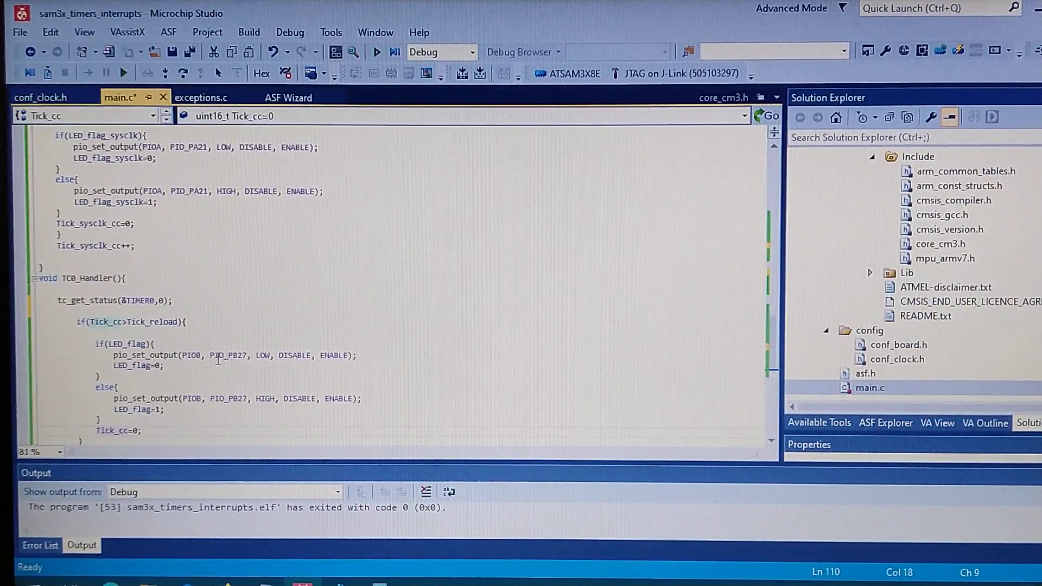
pyautogui.scroll(3, 312, 189)
pyautogui.scroll(2, 365, 364)
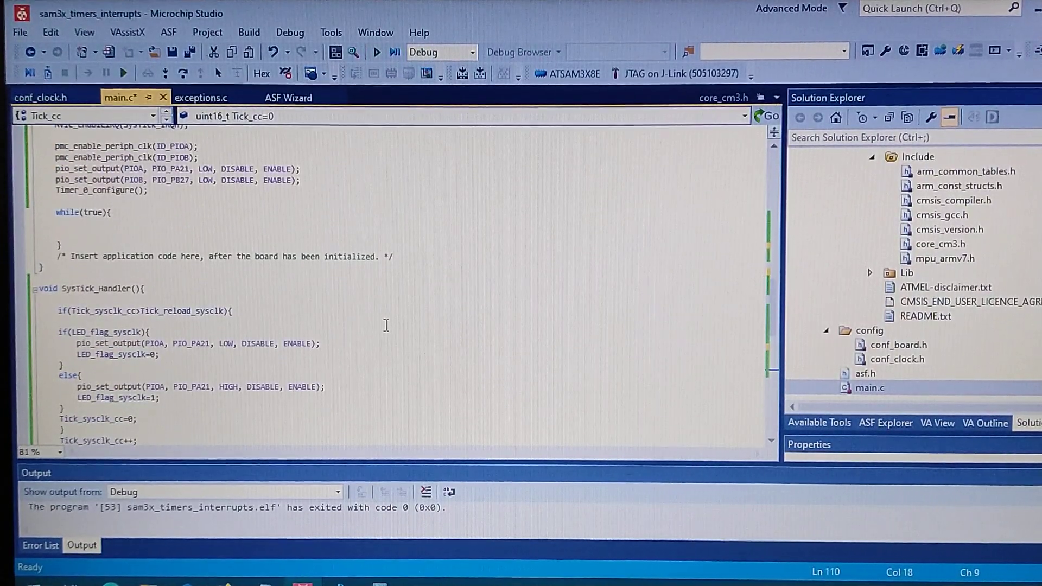
pyautogui.scroll(-3, 223, 352)
pyautogui.scroll(-3, 204, 310)
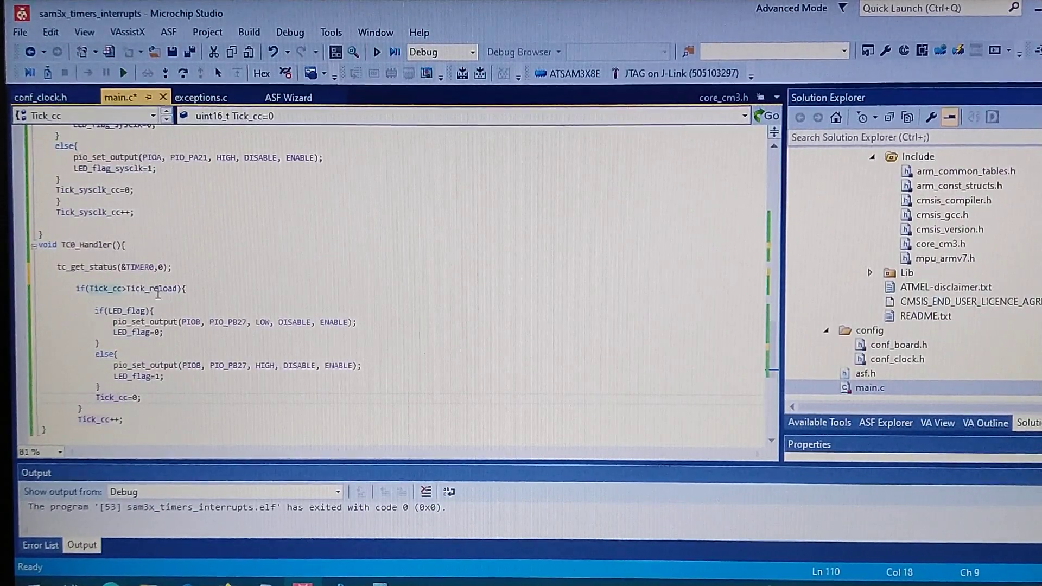
pyautogui.scroll(5, 244, 294)
pyautogui.scroll(3, 330, 281)
pyautogui.scroll(5, 331, 281)
pyautogui.scroll(3, 331, 281)
pyautogui.scroll(-3, 325, 297)
pyautogui.scroll(-3, 325, 297)
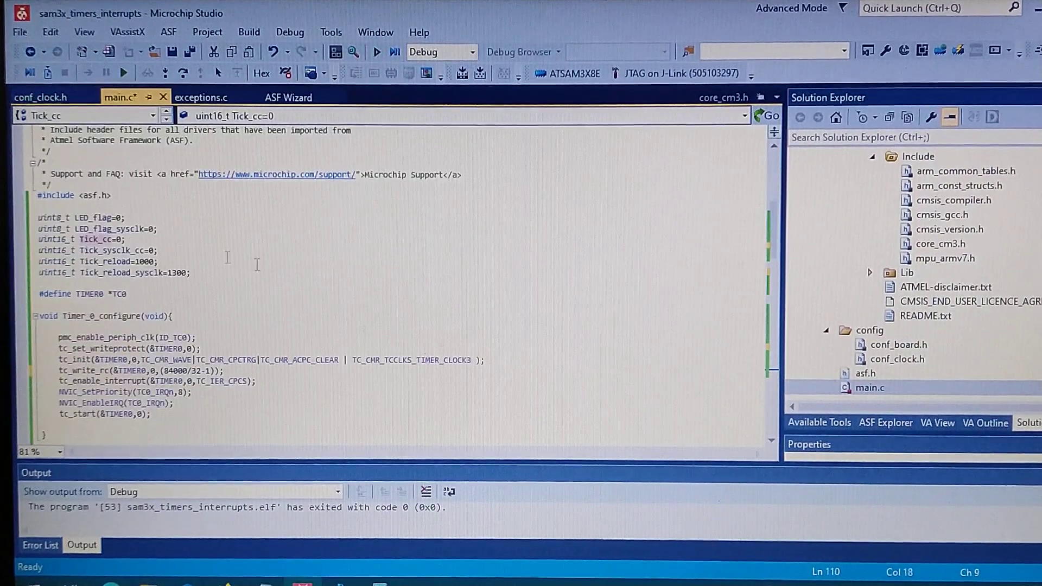
# - Change Tick_reload to 100
pyautogui.click(325, 261)
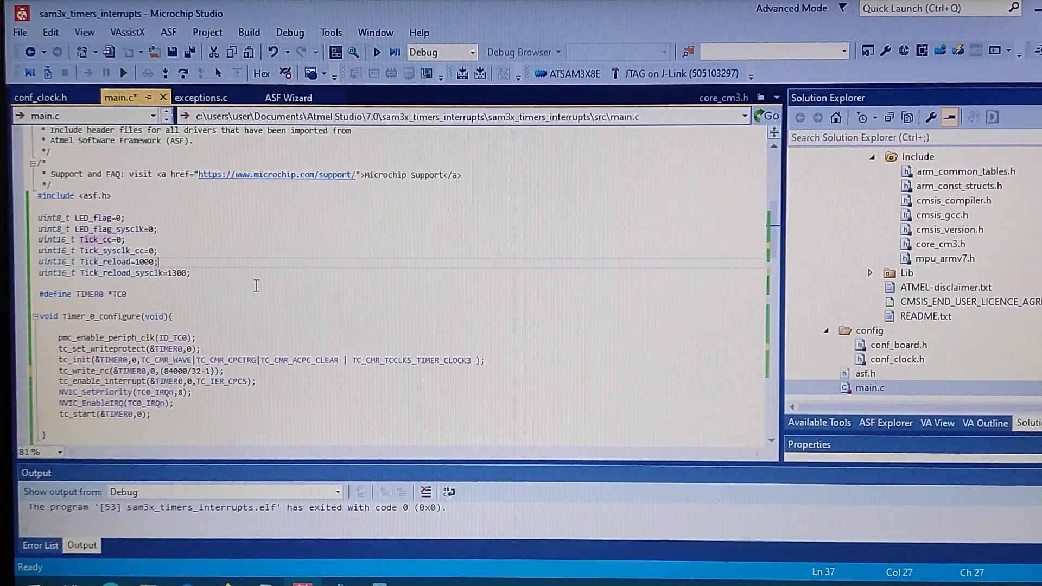
pyautogui.press('Left')
pyautogui.press('BackSpace')
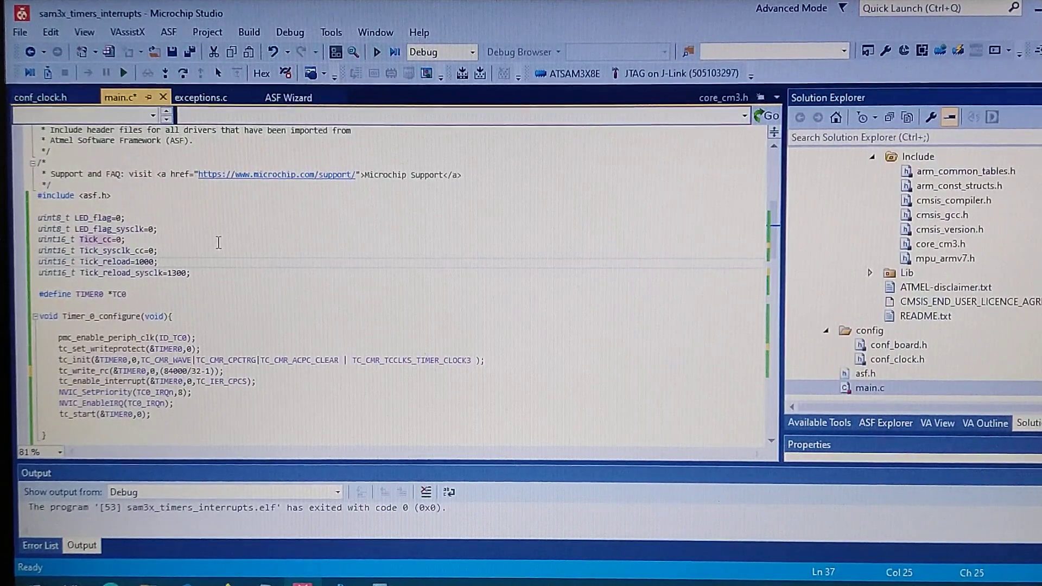
pyautogui.press('BackSpace')
pyautogui.press('BackSpace')
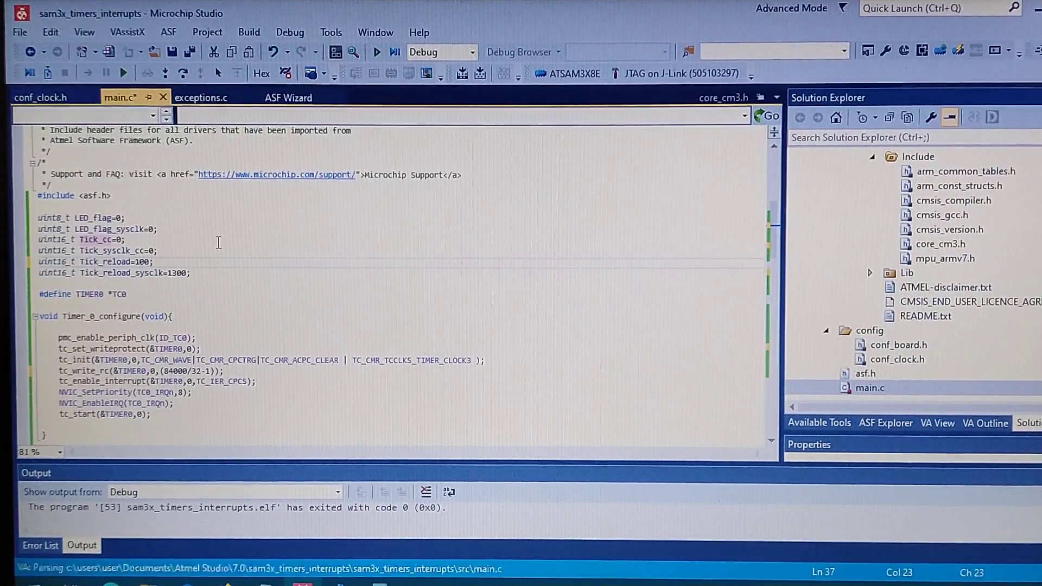
# - Change Tick_reload_sysclk to 300, then save and build the project with F7
pyautogui.press('Down')
pyautogui.press('Right')
pyautogui.press('Right')
pyautogui.press('Right')
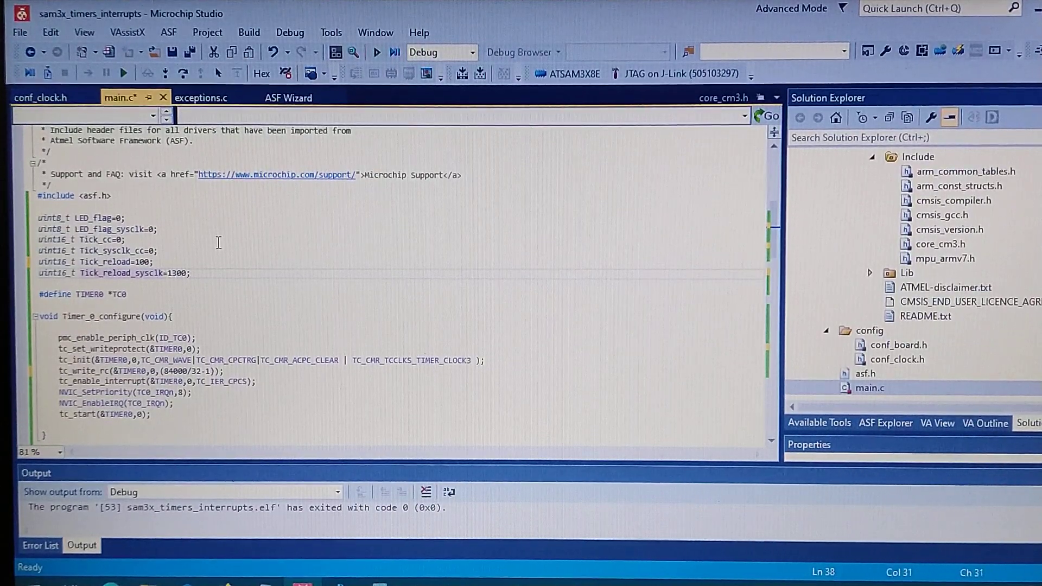
pyautogui.press('BackSpace')
pyautogui.press('BackSpace')
pyautogui.press('F7')
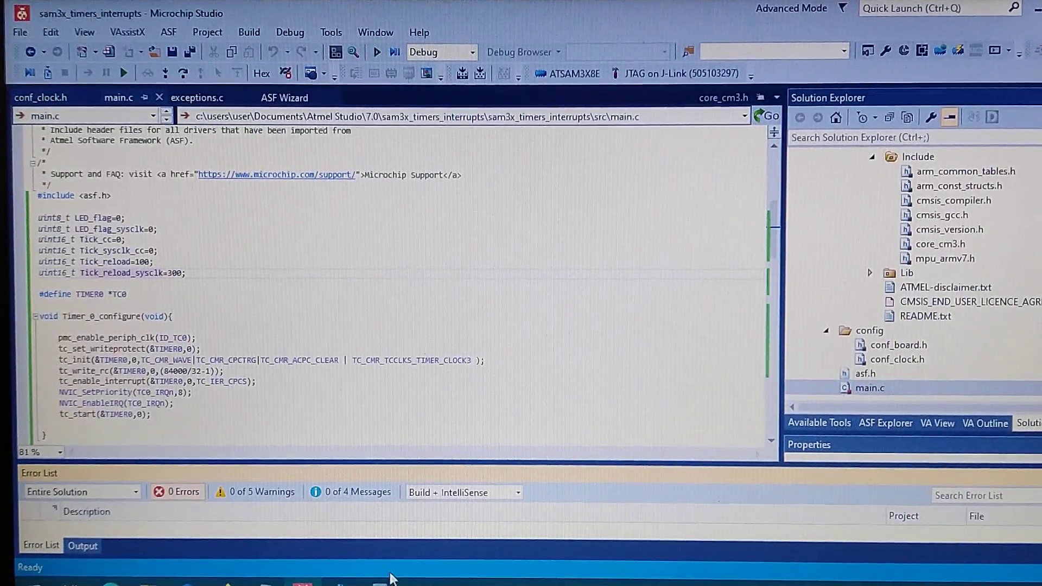
# - Write the rebuilt firmware to the board on COM6 in BOSSA and dismiss the success notice
pyautogui.click(312, 580)
pyautogui.click(127, 178)
pyautogui.click(138, 193)
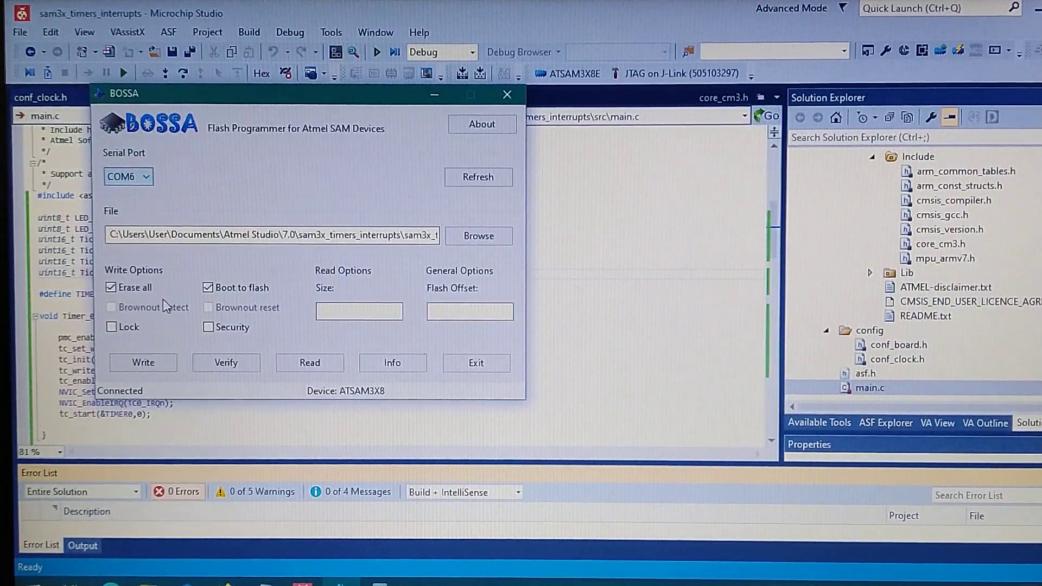
pyautogui.click(144, 362)
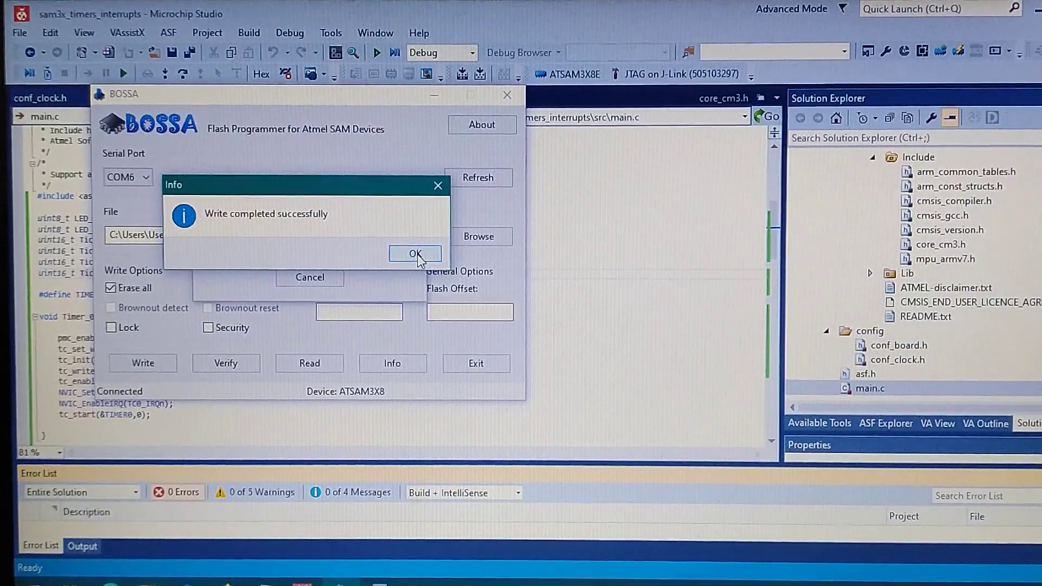
pyautogui.click(418, 254)
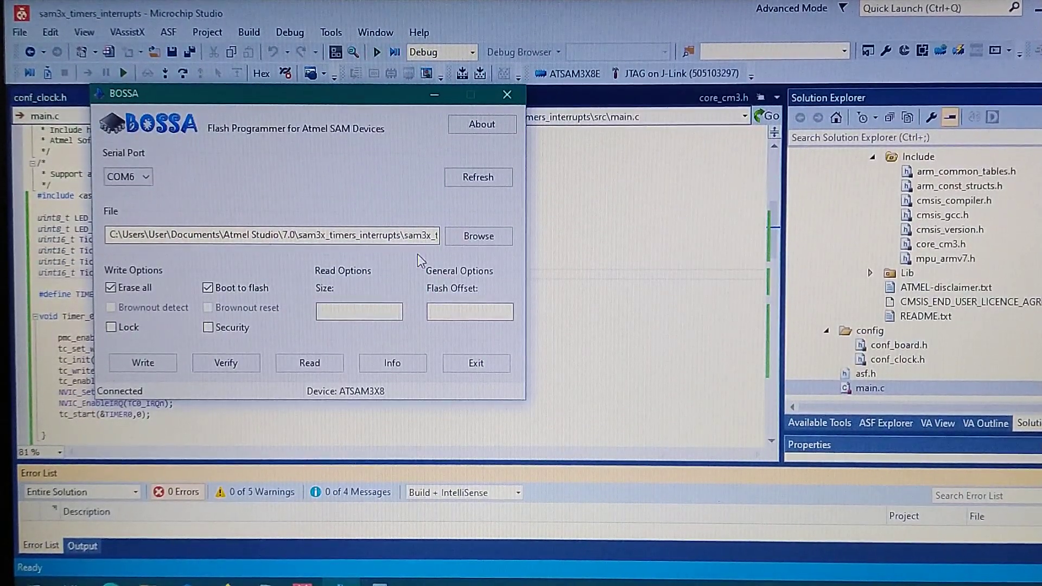